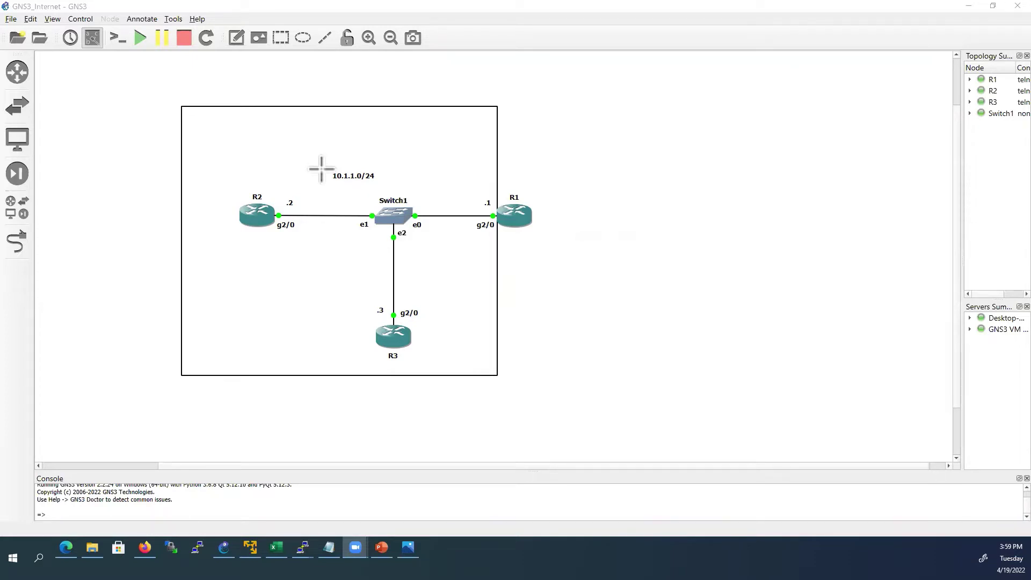
Step: Drag three items on the canvas to adjust the R1, R2, R3 switched topology layout
{"action": "mouse_move", "coordinate": [279, 220]}
{"action": "left_mouse_down"}
{"action": "mouse_move", "coordinate": [281, 243]}
{"action": "mouse_move", "coordinate": [302, 235]}
{"action": "left_mouse_up"}
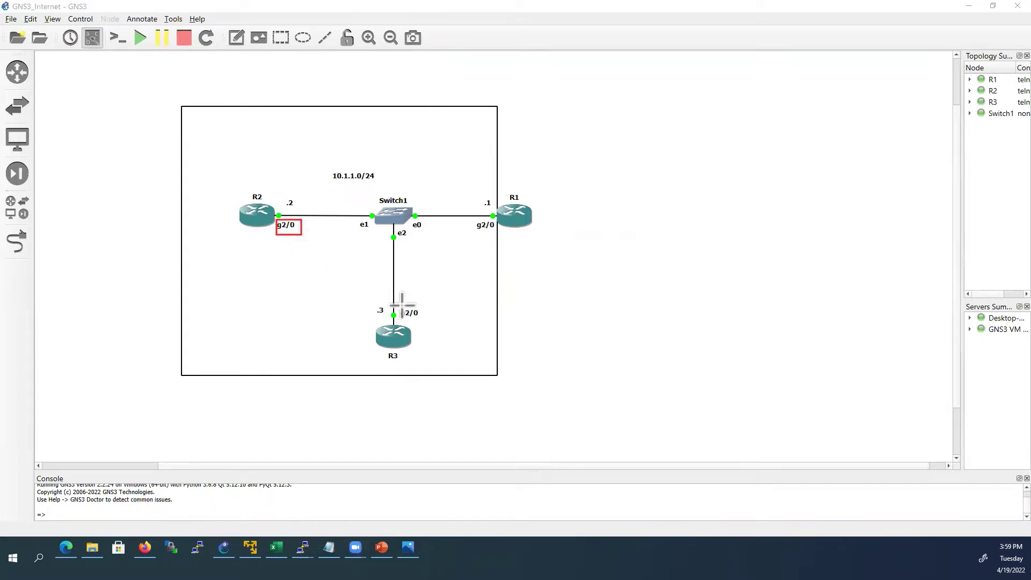
{"action": "mouse_move", "coordinate": [398, 302]}
{"action": "left_mouse_down"}
{"action": "mouse_move", "coordinate": [399, 322]}
{"action": "mouse_move", "coordinate": [423, 327]}
{"action": "left_mouse_up"}
{"action": "mouse_move", "coordinate": [474, 217]}
{"action": "left_mouse_down"}
{"action": "mouse_move", "coordinate": [475, 238]}
{"action": "mouse_move", "coordinate": [495, 236]}
{"action": "left_mouse_up"}
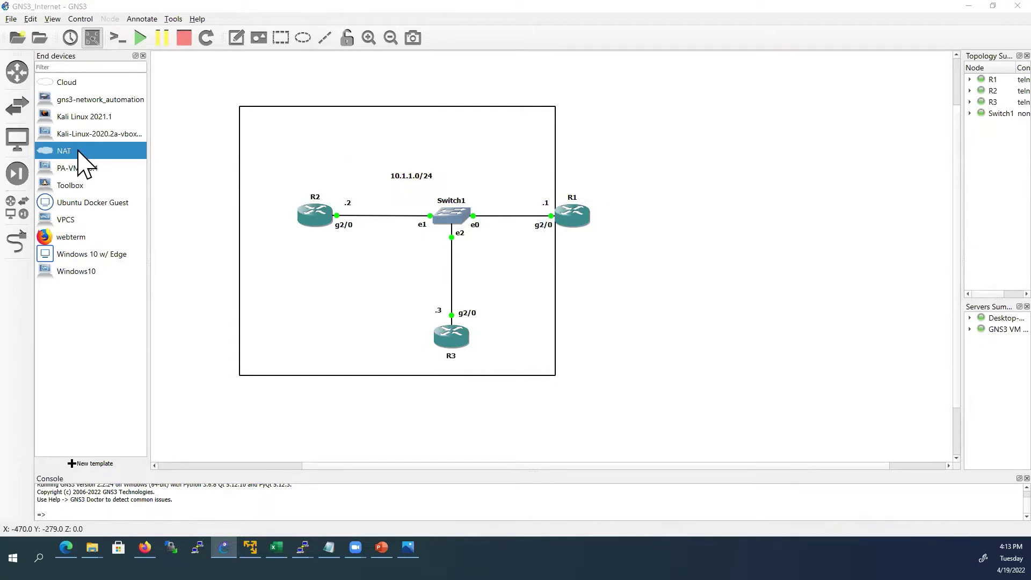
Step: Place a NAT1 cloud on the GNS3 VM server just right of R1
{"action": "left_click_drag", "start_coordinate": [79, 153], "coordinate": [711, 204]}
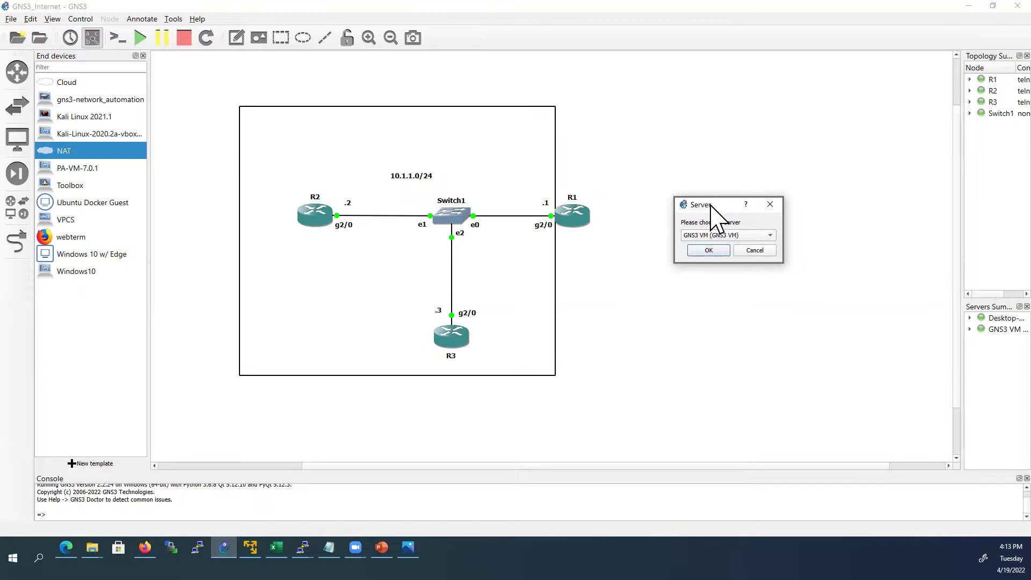
{"action": "left_click", "coordinate": [715, 250]}
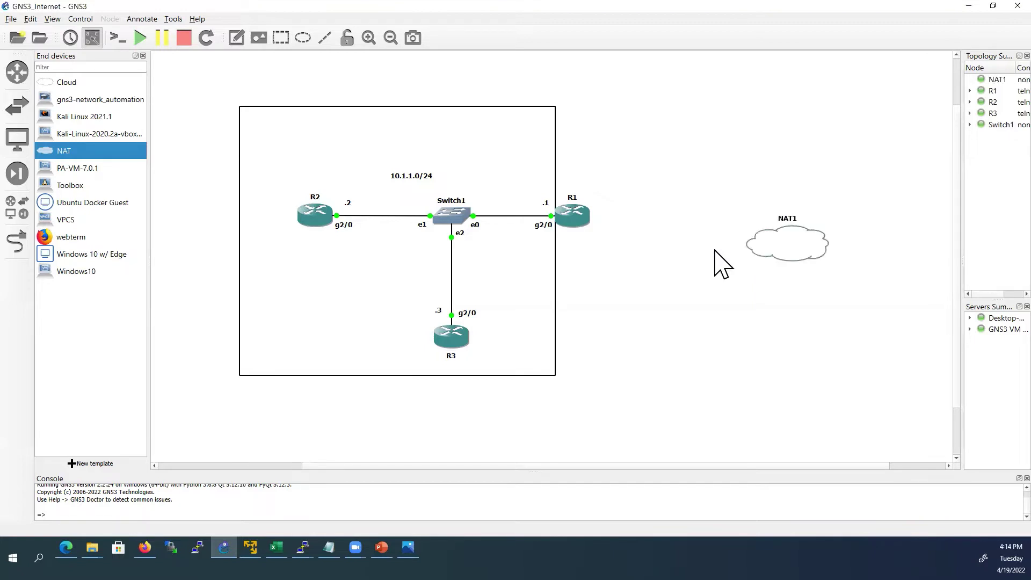
{"action": "left_click_drag", "start_coordinate": [806, 257], "coordinate": [761, 223]}
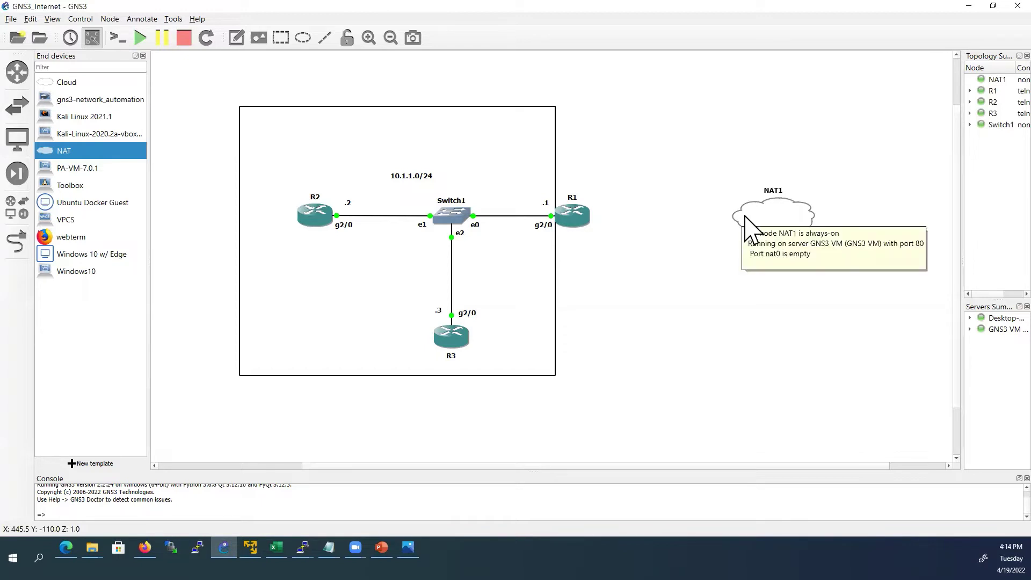
Step: Link R1's FastEthernet0/0 to NAT1's nat0 port
{"action": "left_click", "coordinate": [17, 243]}
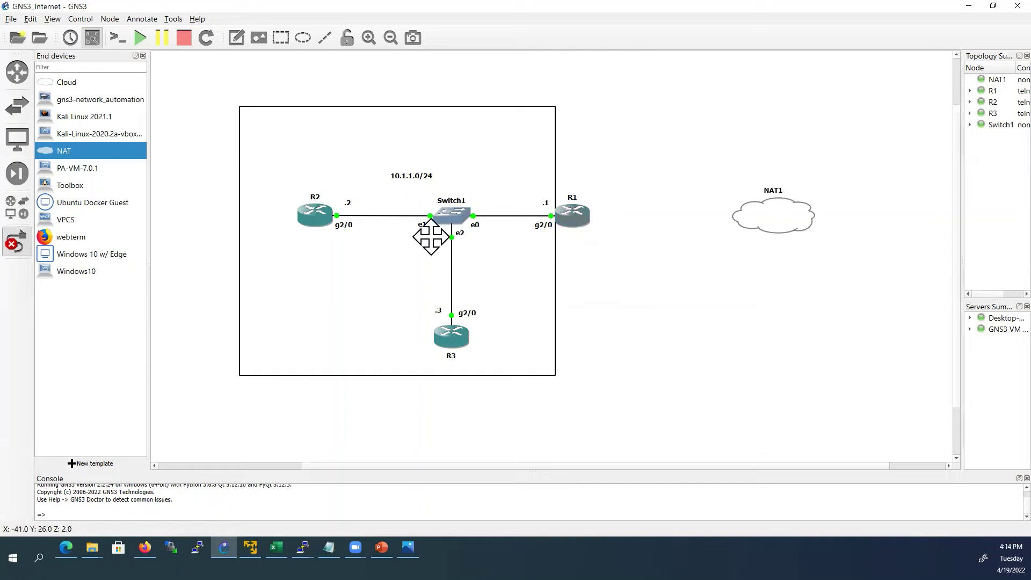
{"action": "left_click", "coordinate": [572, 216]}
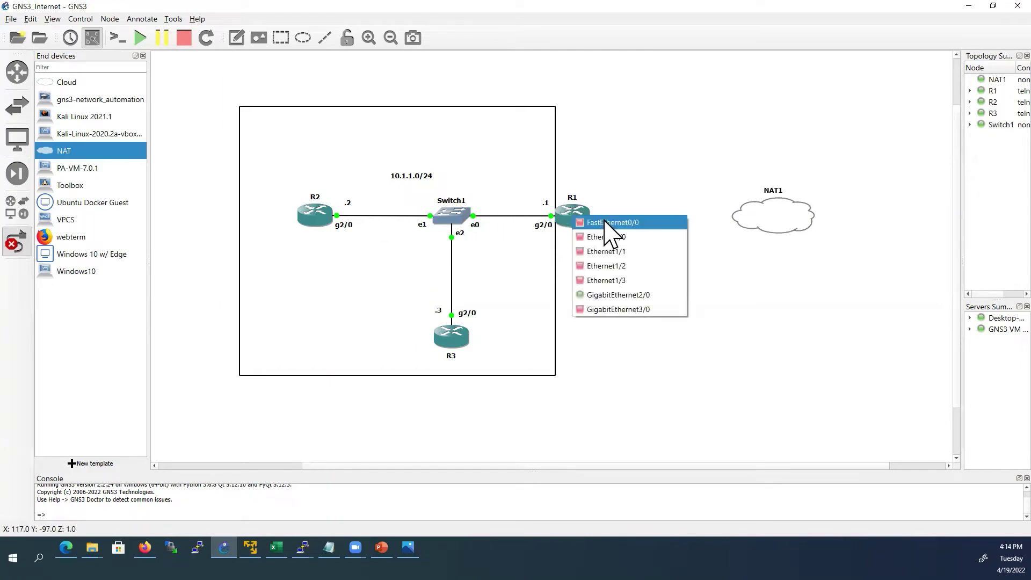
{"action": "left_click", "coordinate": [610, 224]}
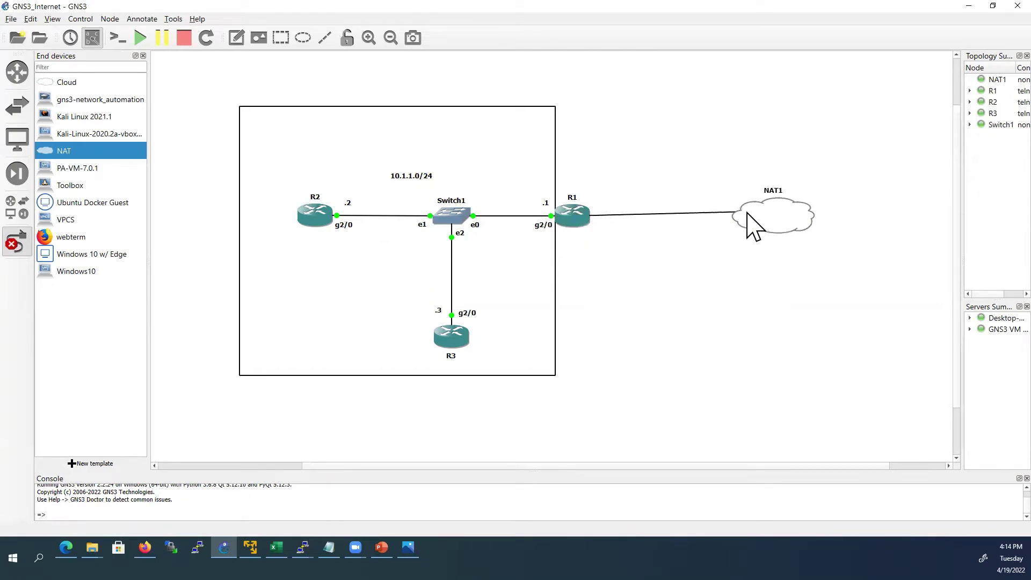
{"action": "left_click", "coordinate": [747, 214]}
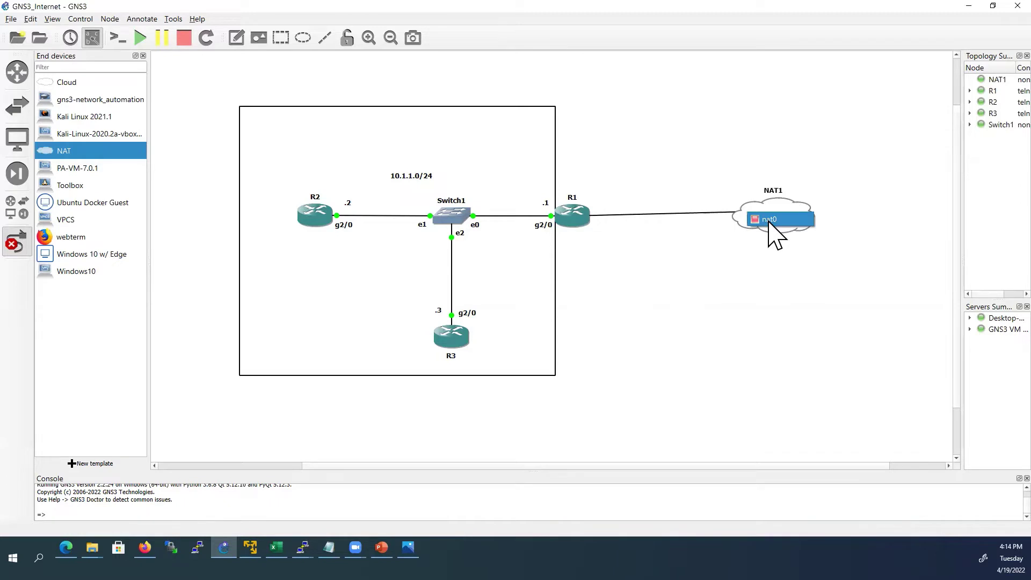
{"action": "left_click", "coordinate": [768, 220]}
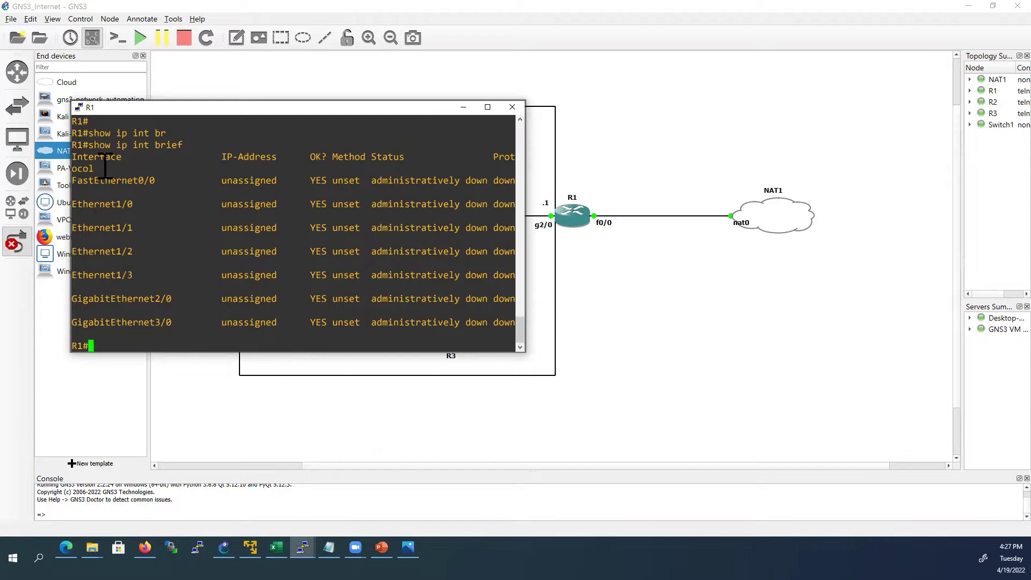
Step: Point out R1's unassigned, down interfaces, then enter configuration for FastEthernet0/0
{"action": "left_click_drag", "start_coordinate": [91, 145], "coordinate": [279, 290]}
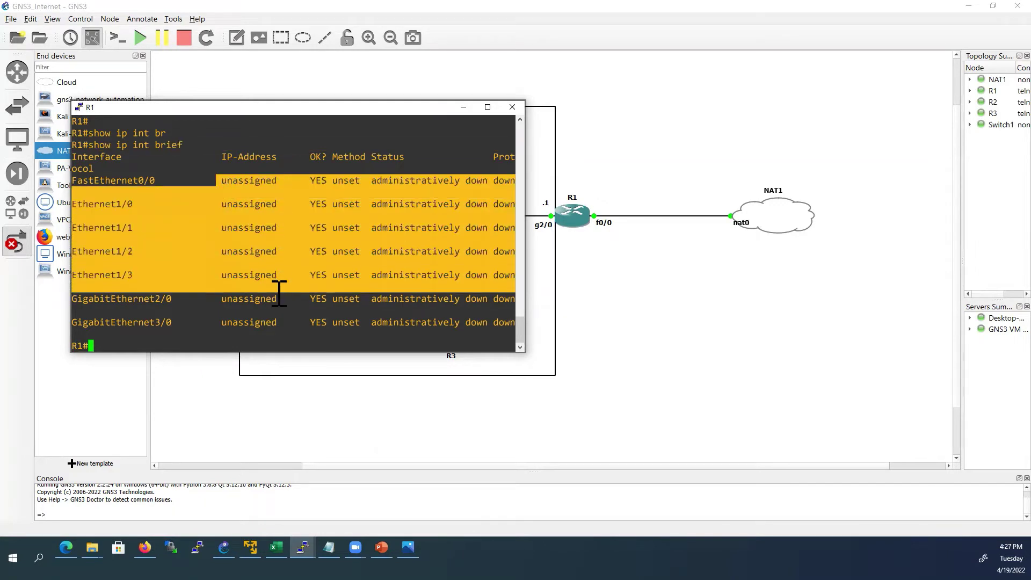
{"action": "left_click", "coordinate": [172, 342]}
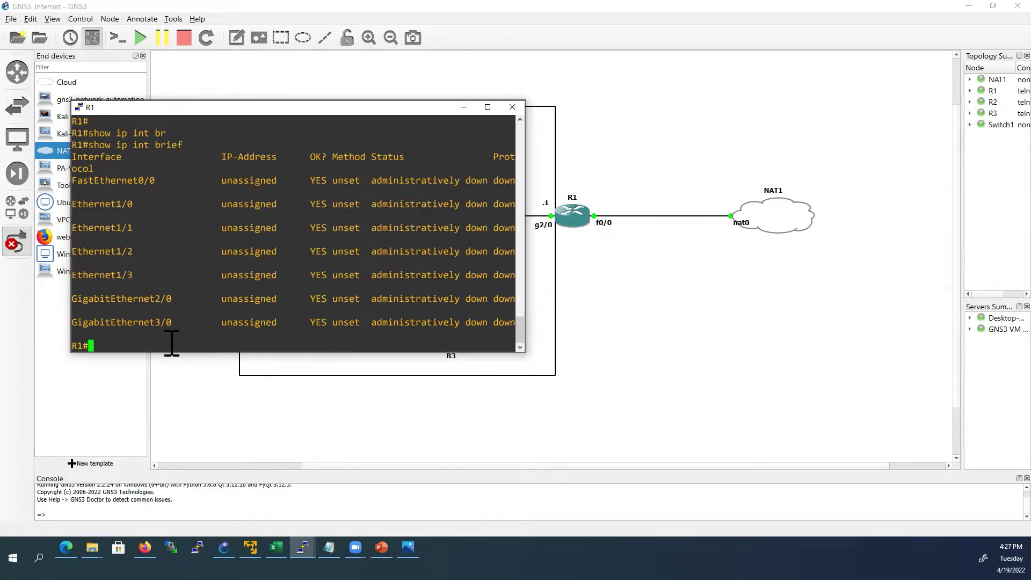
{"action": "type", "text": "conf t"}
{"action": "key", "text": "Return"}
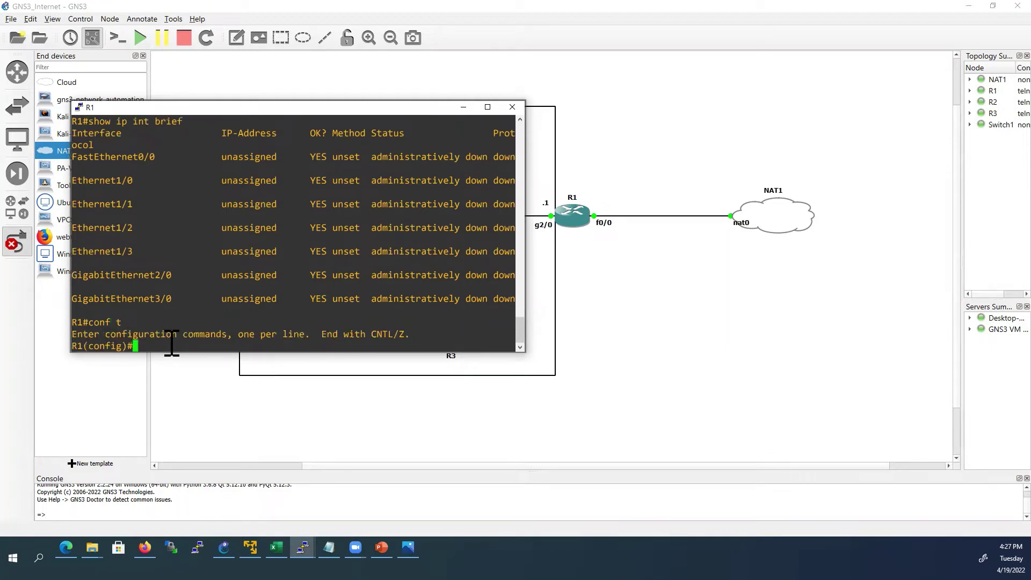
{"action": "type", "text": "int f 0/0"}
{"action": "key", "text": "Return"}
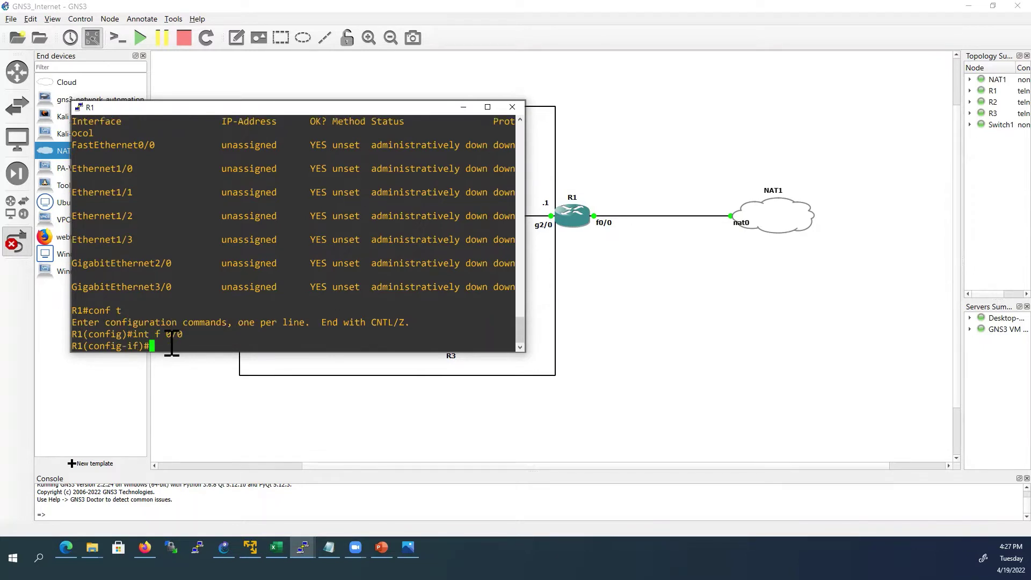
Step: Set FastEthernet0/0 to 'ip address dhcp', enable it with 'no shut', and end
{"action": "type", "text": "ip add"}
{"action": "key", "text": "Tab"}
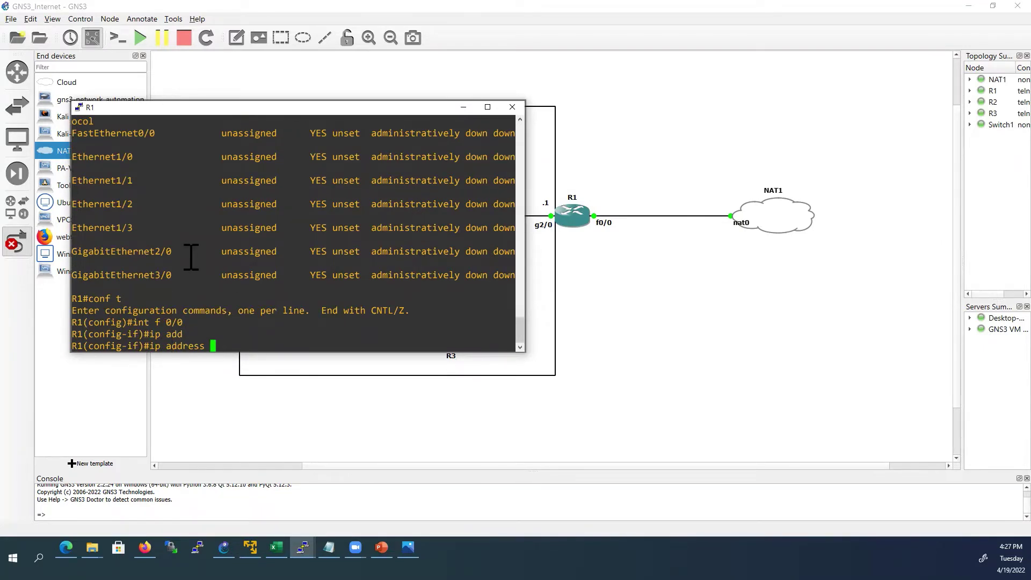
{"action": "type", "text": "dhcp"}
{"action": "key", "text": "Return"}
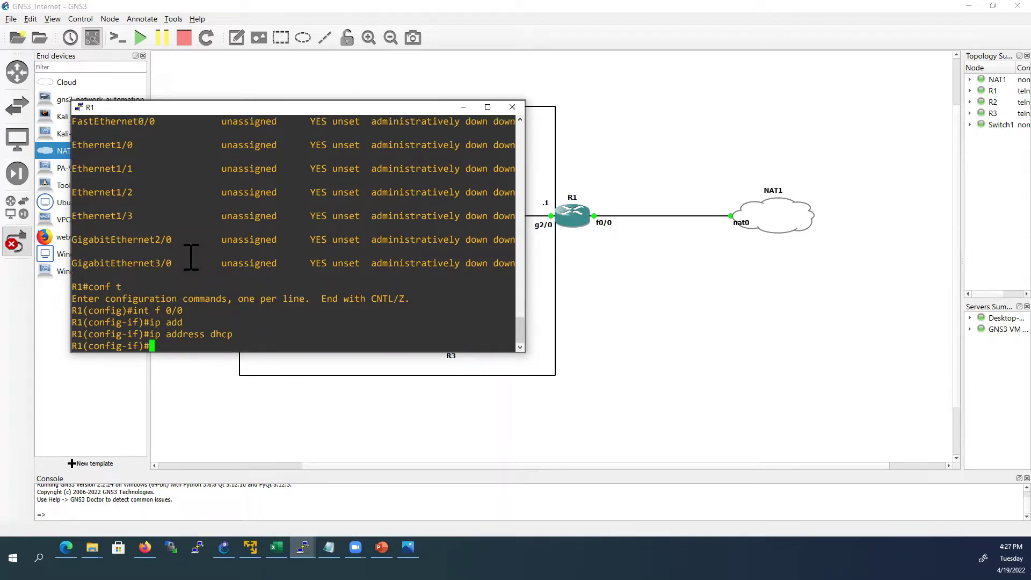
{"action": "type", "text": "no shut"}
{"action": "key", "text": "Return"}
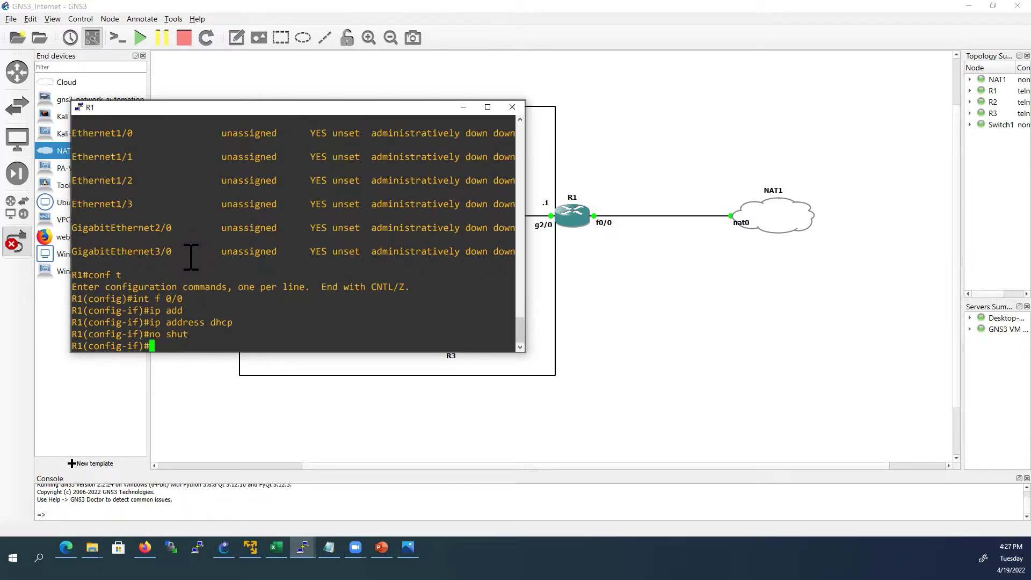
{"action": "type", "text": "end"}
{"action": "key", "text": "Return"}
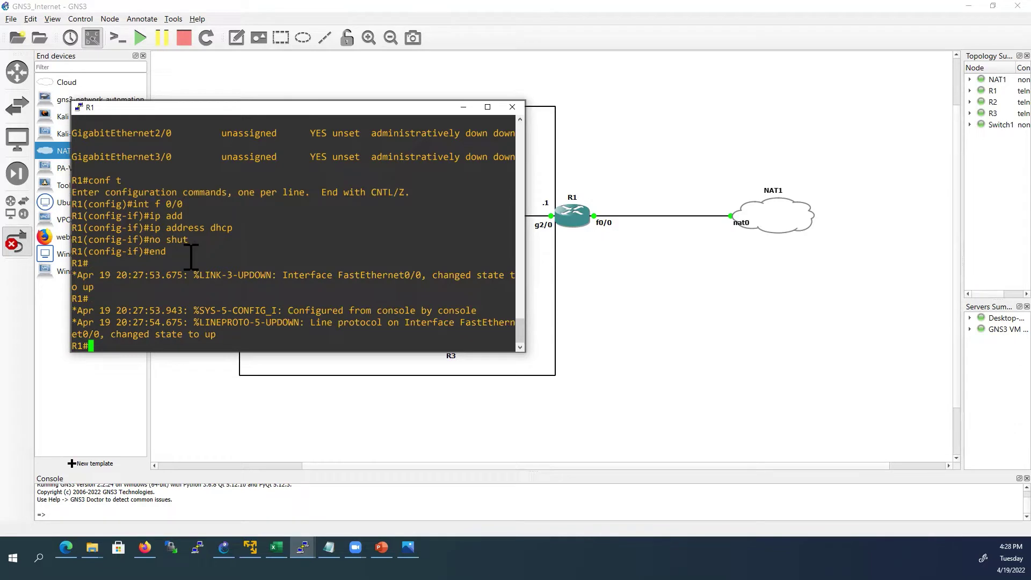
Step: Run 'sh ip int br' on R1 and highlight the DHCP-assigned 192.168.122.149 address
{"action": "type", "text": "sh ip int br"}
{"action": "key", "text": "Return"}
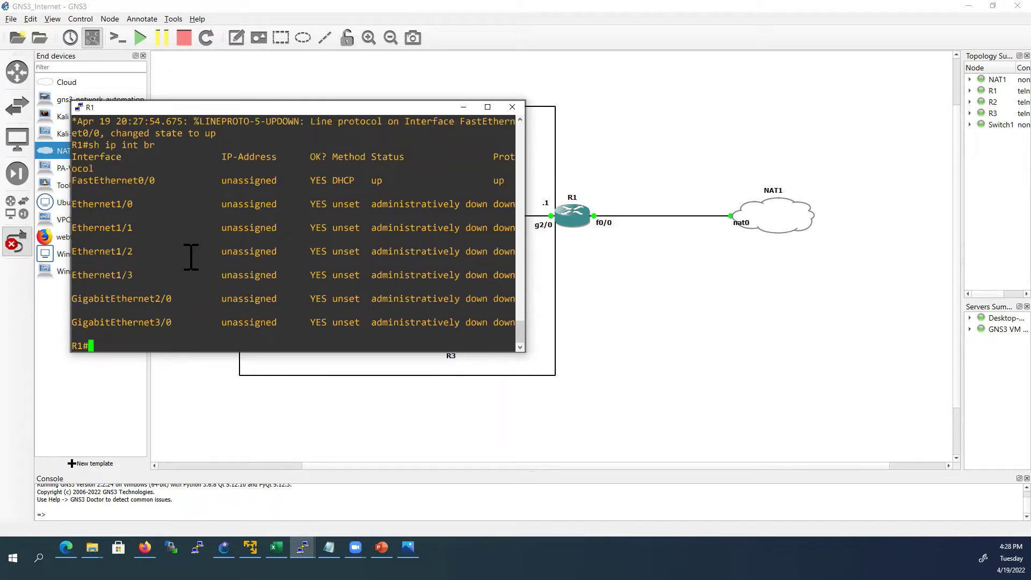
{"action": "left_click_drag", "start_coordinate": [327, 180], "coordinate": [349, 181]}
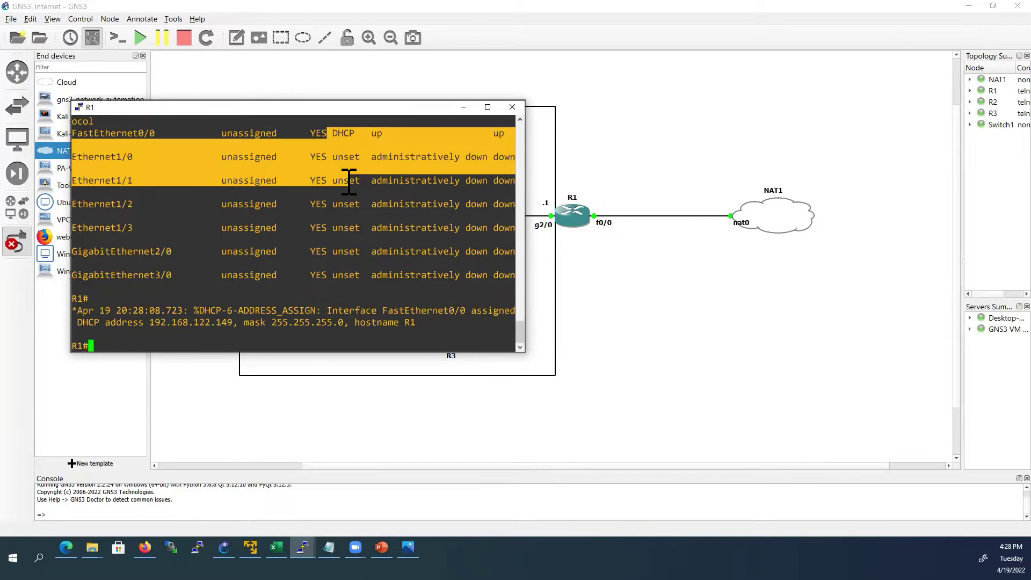
{"action": "left_click", "coordinate": [355, 186]}
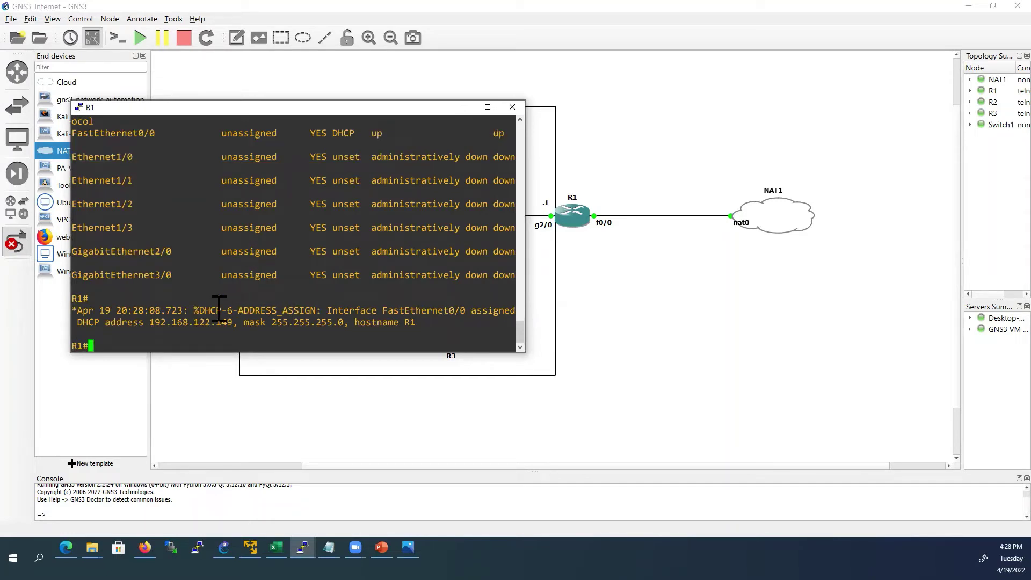
{"action": "left_click_drag", "start_coordinate": [200, 311], "coordinate": [316, 311]}
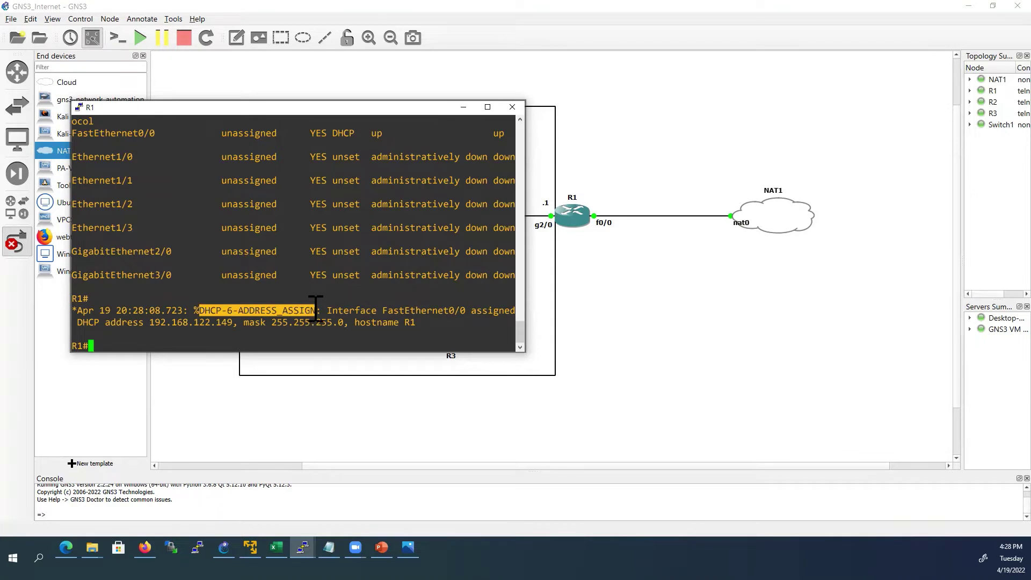
{"action": "left_click_drag", "start_coordinate": [151, 322], "coordinate": [233, 325]}
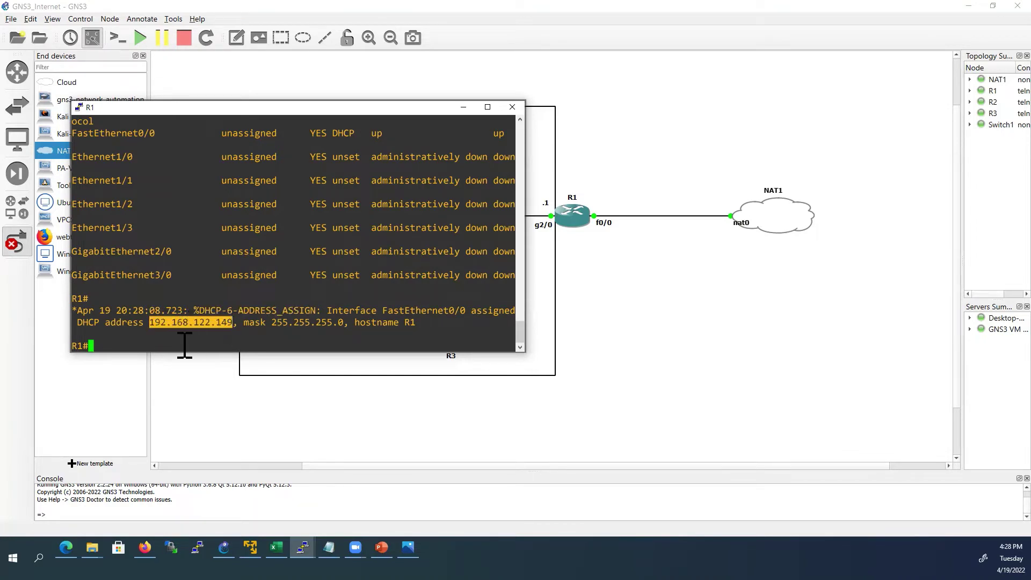
{"action": "left_click", "coordinate": [165, 342]}
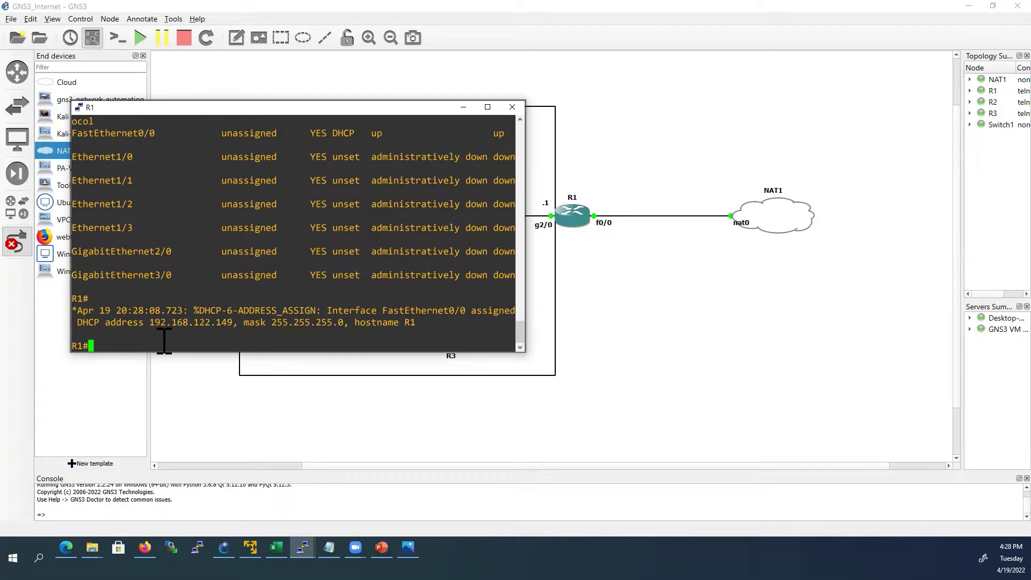
Step: Rerun 'sh ip int br' and highlight FastEthernet0/0 with its DHCP method
{"action": "type", "text": "sh ip int br"}
{"action": "key", "text": "Return"}
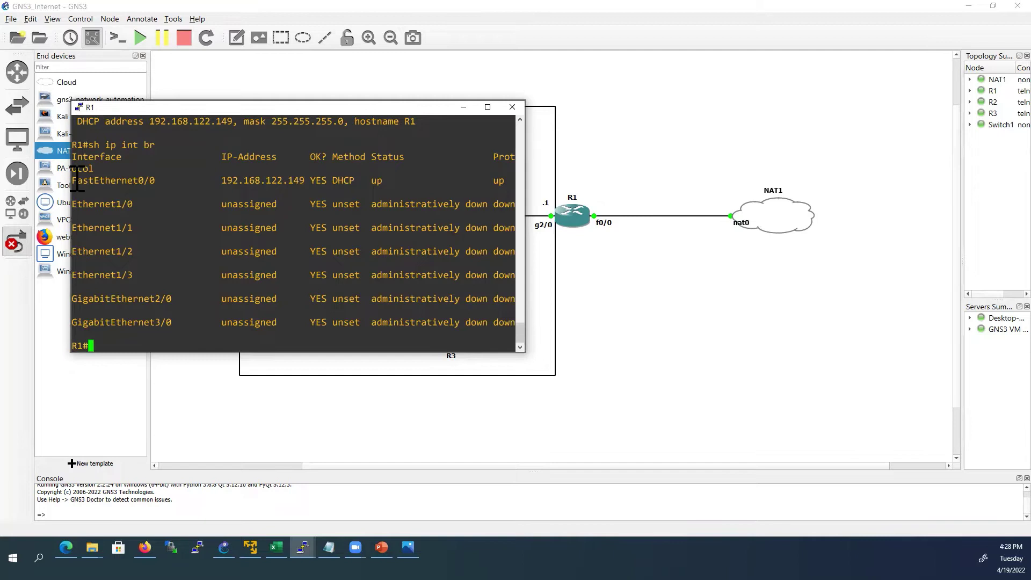
{"action": "left_click_drag", "start_coordinate": [73, 180], "coordinate": [306, 187]}
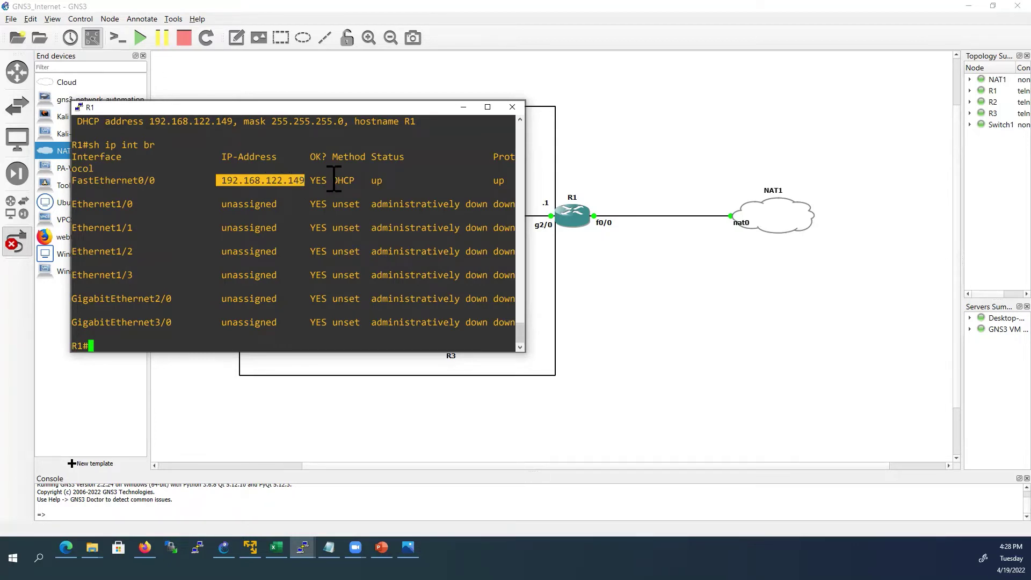
{"action": "left_click_drag", "start_coordinate": [327, 181], "coordinate": [358, 184]}
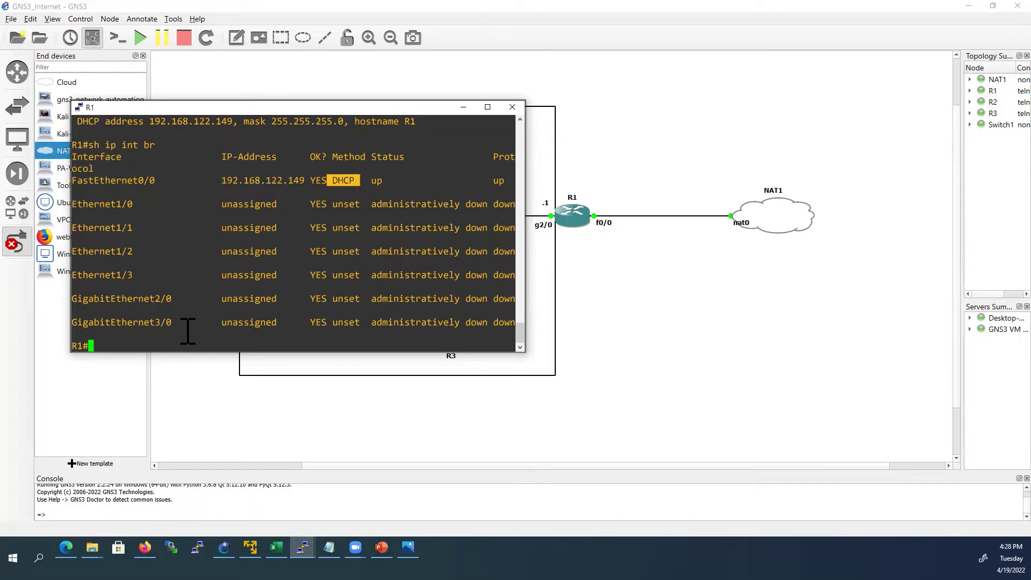
{"action": "left_click", "coordinate": [147, 334]}
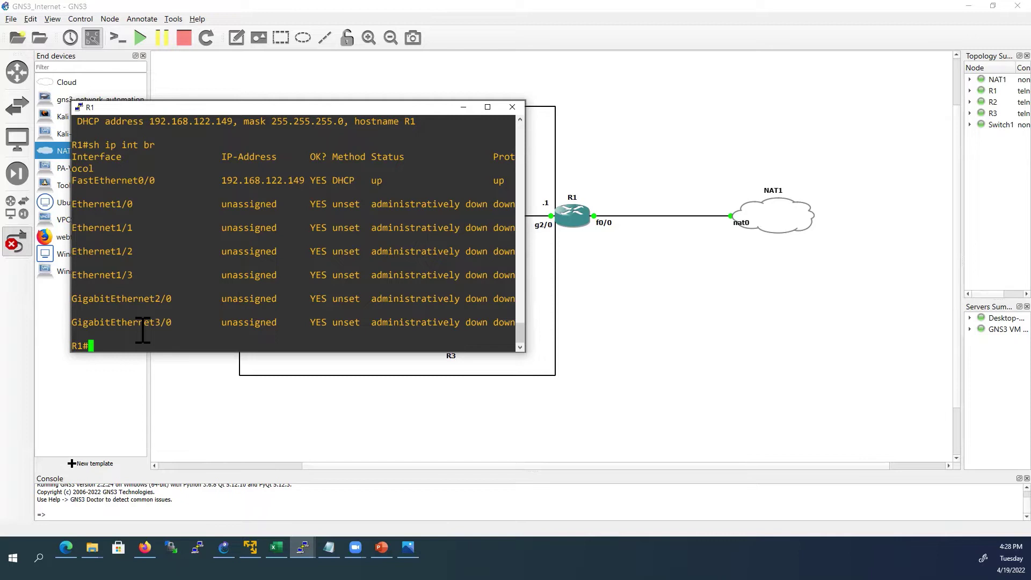
Step: Address R1's GigabitEthernet2/0 as 10.1.1.1 255.255.255.0 and enable it with 'no shut'
{"action": "type", "text": "conf t"}
{"action": "key", "text": "Return"}
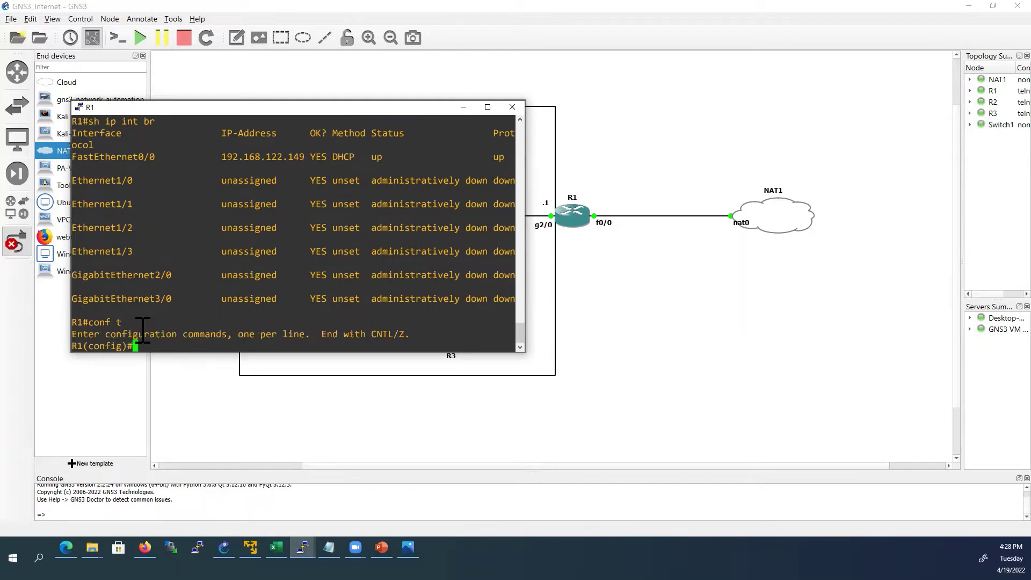
{"action": "type", "text": "int g 2/0"}
{"action": "key", "text": "Return"}
{"action": "type", "text": "ip add"}
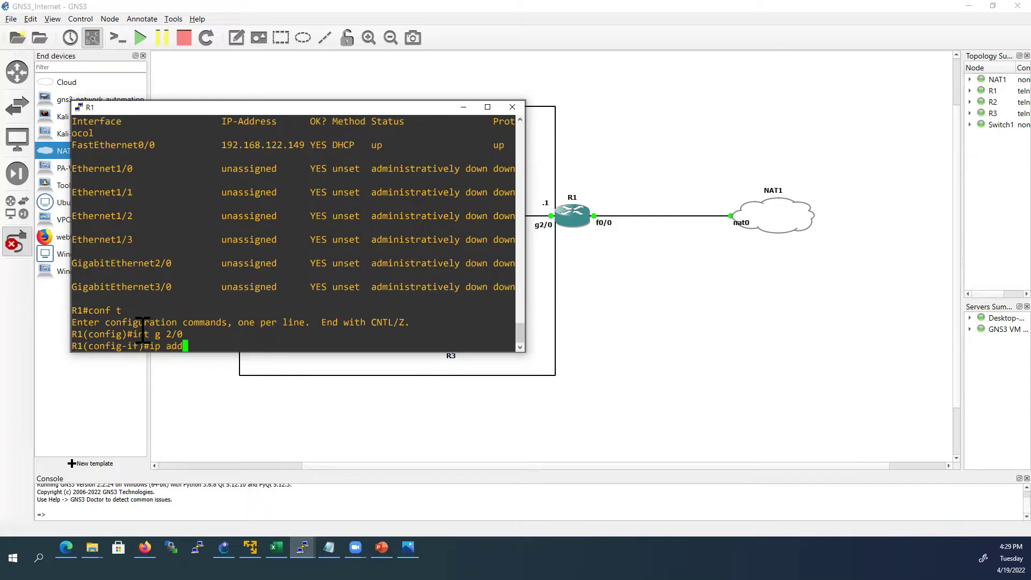
{"action": "key", "text": "Tab"}
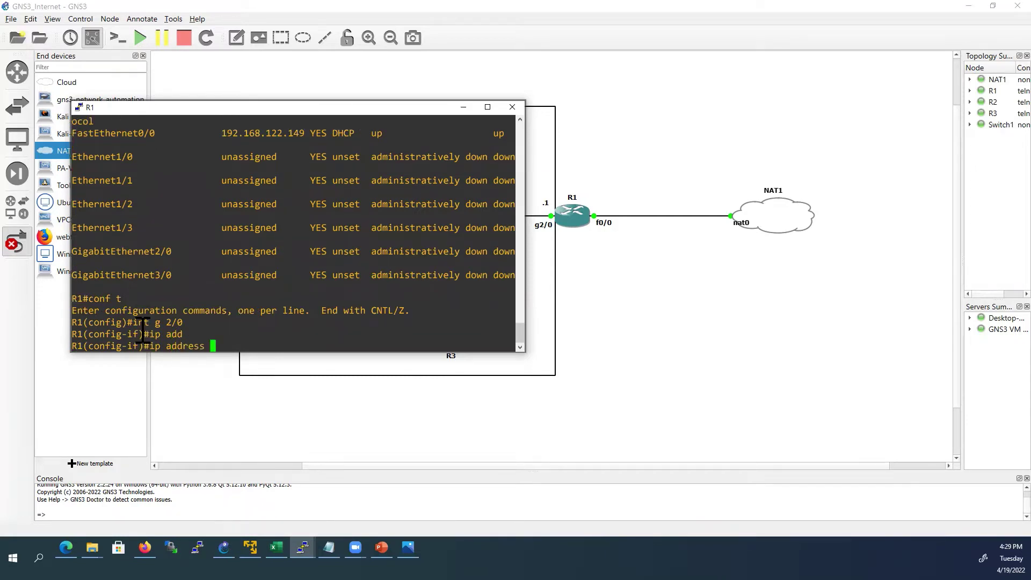
{"action": "type", "text": "10.1.1.1 255.255.255.0"}
{"action": "key", "text": "Return"}
{"action": "type", "text": "no"}
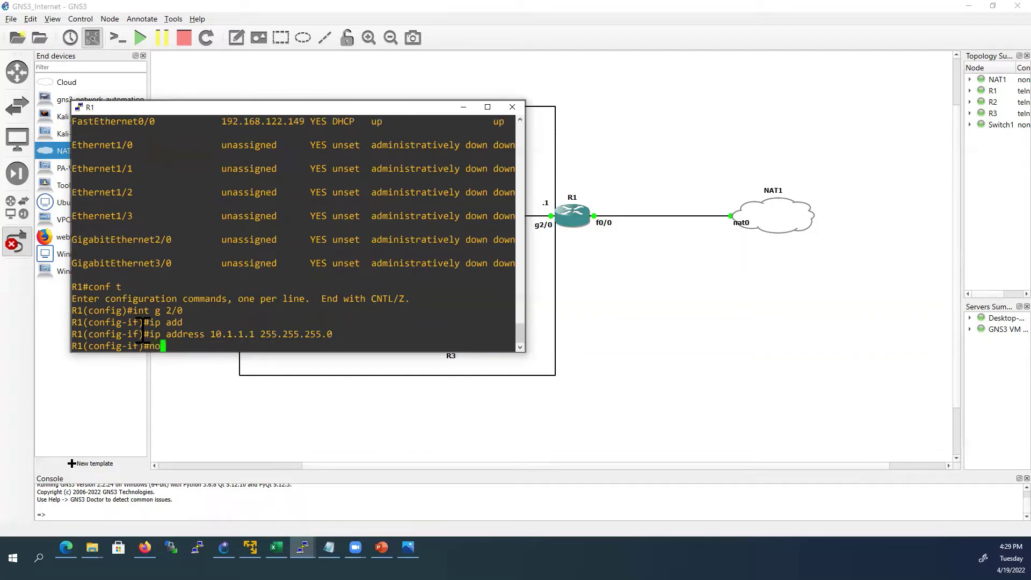
{"action": "type", "text": " shut"}
{"action": "key", "text": "Return"}
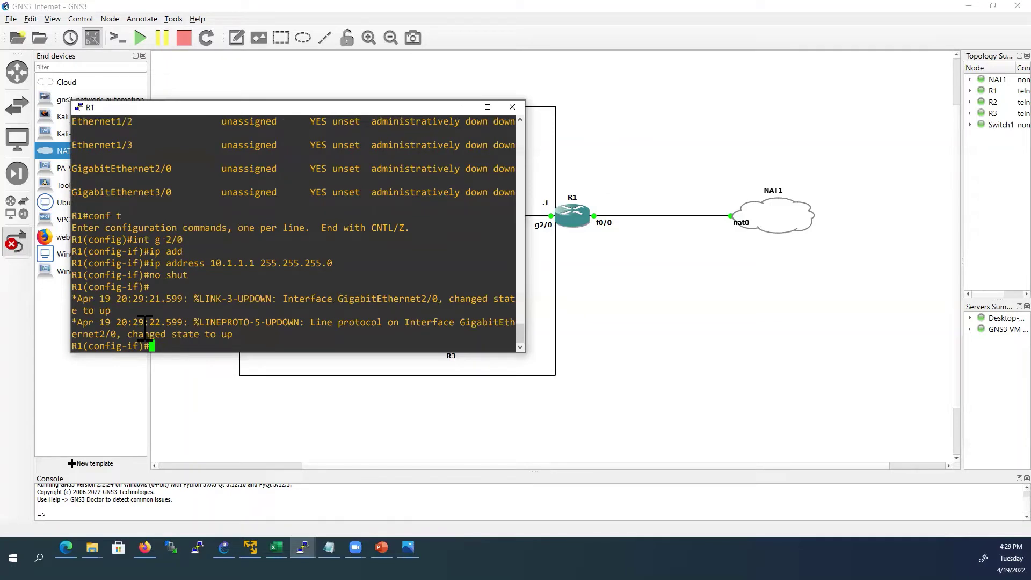
{"action": "type", "text": "end"}
{"action": "key", "text": "Return"}
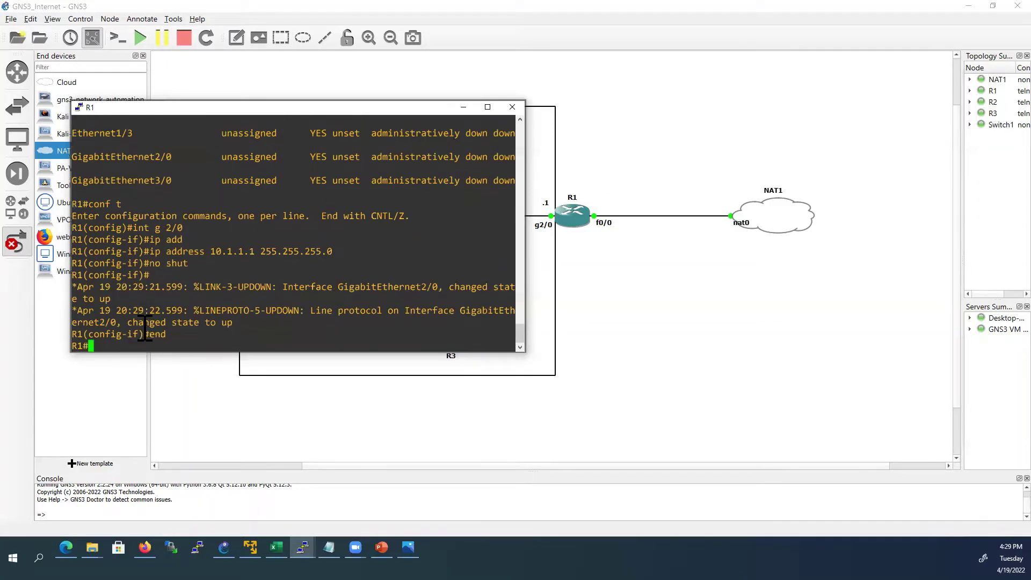
Step: Show R1's interface summary, highlighting FastEthernet0/0's DHCP 192.168.122.149 and GigabitEthernet2/0's 10.1.1.1
{"action": "type", "text": "sh i"}
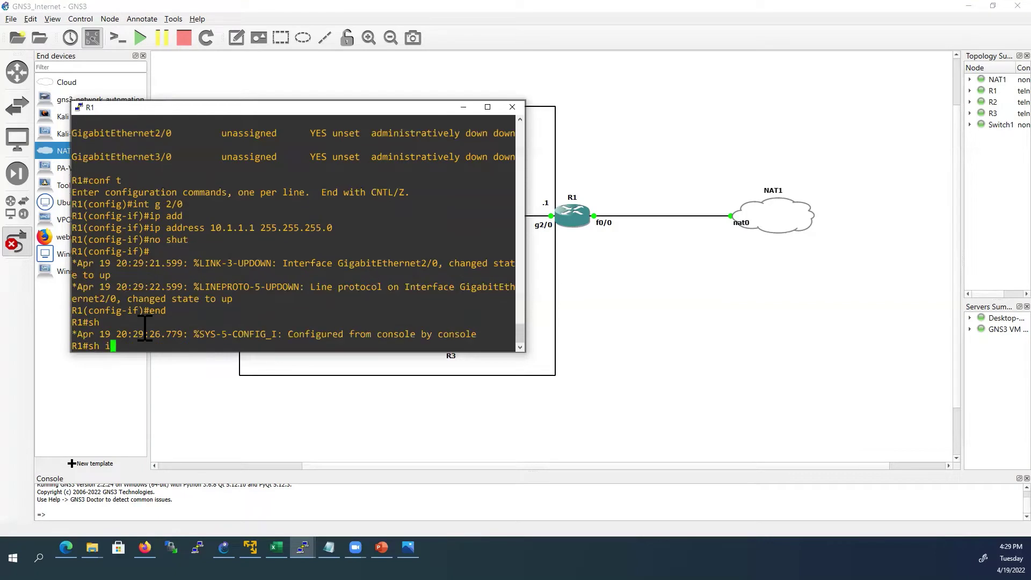
{"action": "type", "text": "p int br"}
{"action": "key", "text": "Return"}
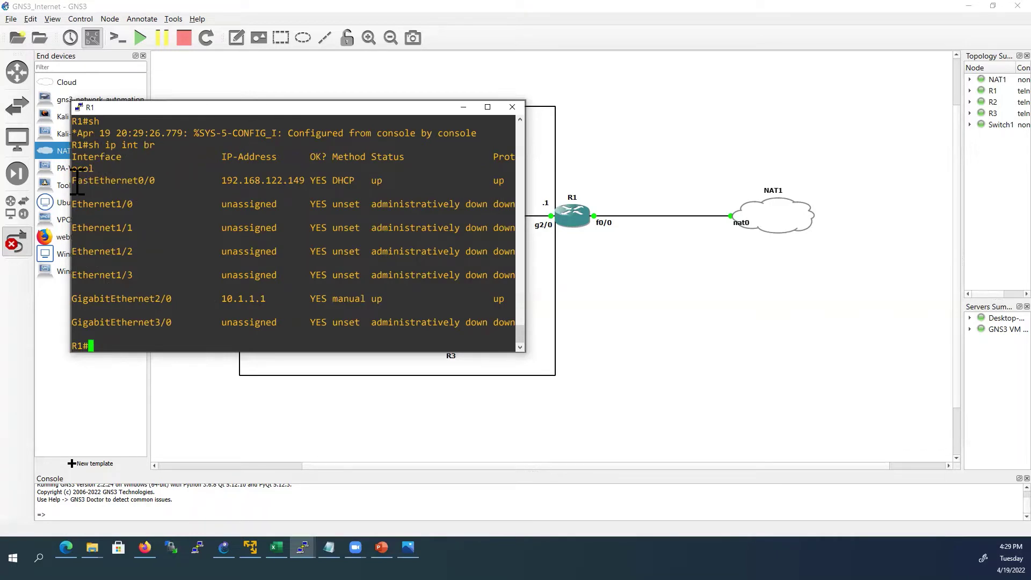
{"action": "triple_click", "coordinate": [146, 186]}
{"action": "double_click", "coordinate": [146, 183]}
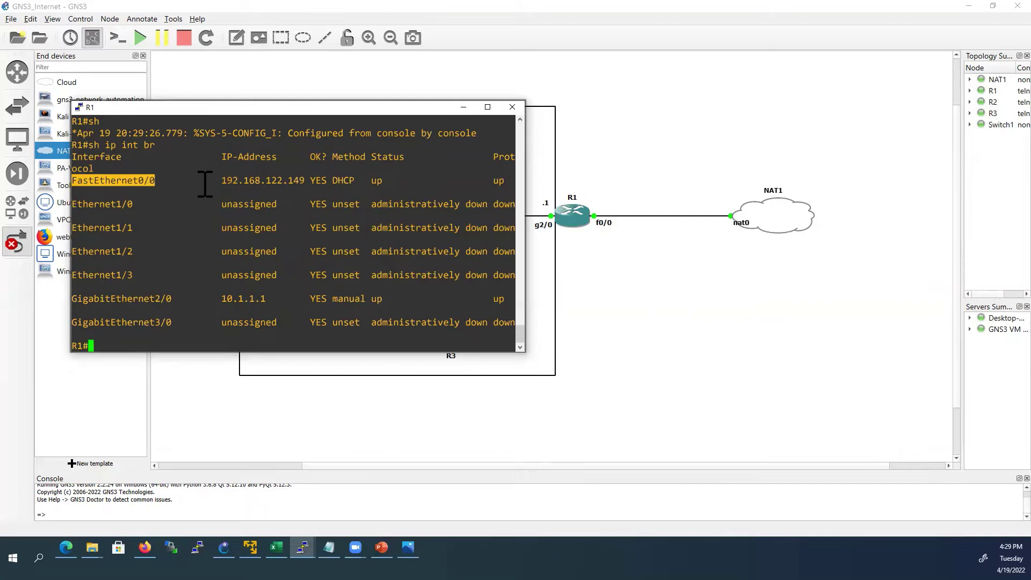
{"action": "double_click", "coordinate": [334, 181]}
{"action": "left_click_drag", "start_coordinate": [222, 181], "coordinate": [310, 185]}
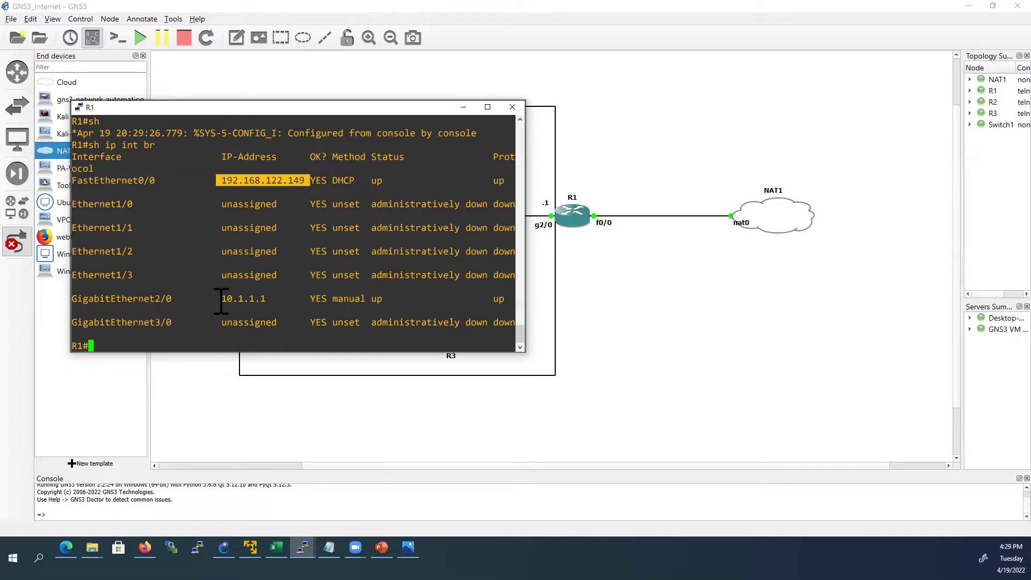
{"action": "left_click_drag", "start_coordinate": [221, 299], "coordinate": [272, 301]}
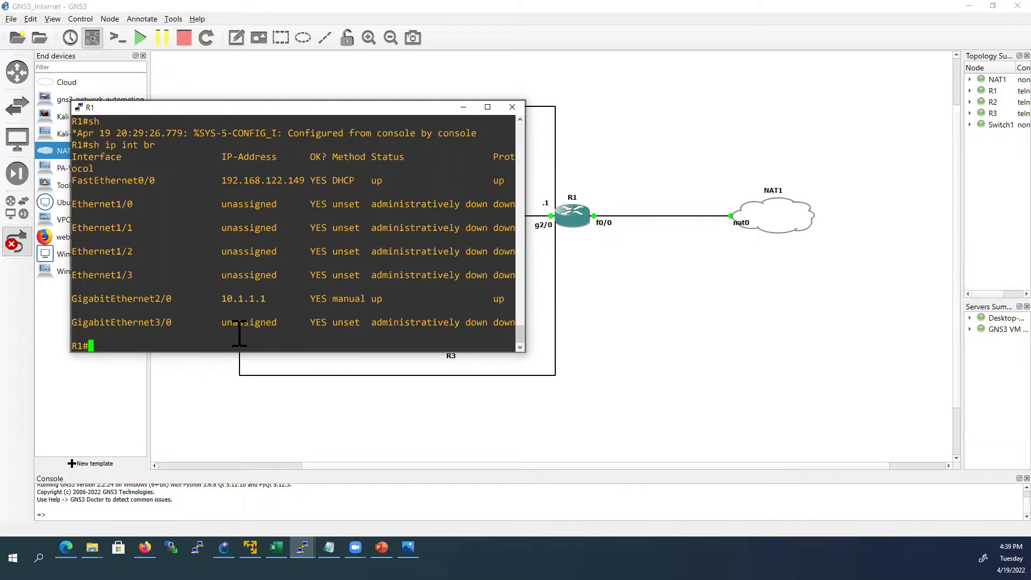
Step: Ping 8.8.8.8 and google.com from R1, then type 'conf t'
{"action": "type", "text": "ping 8.8.8.8"}
{"action": "key", "text": "Return"}
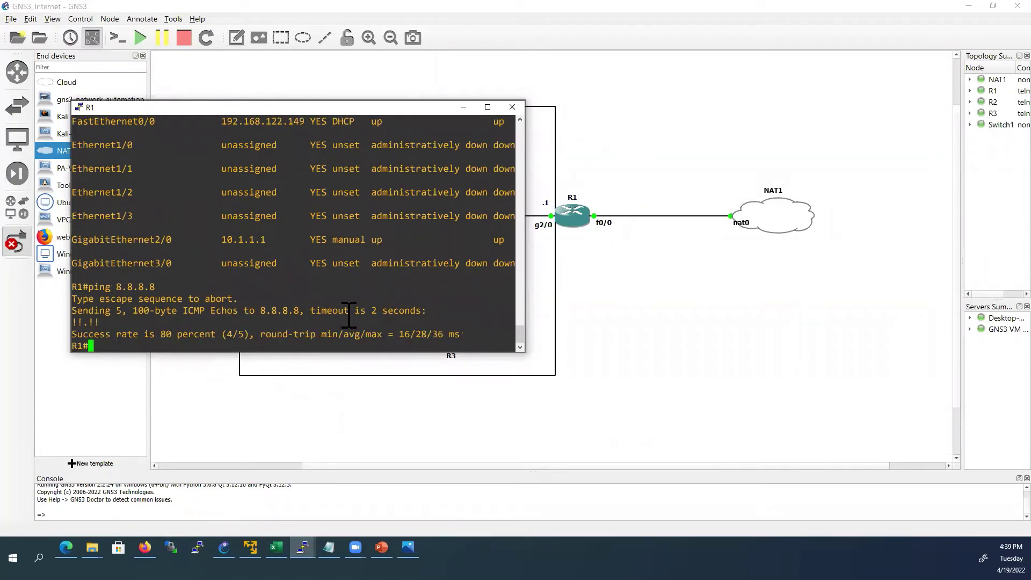
{"action": "type", "text": "ping google.com"}
{"action": "key", "text": "Return"}
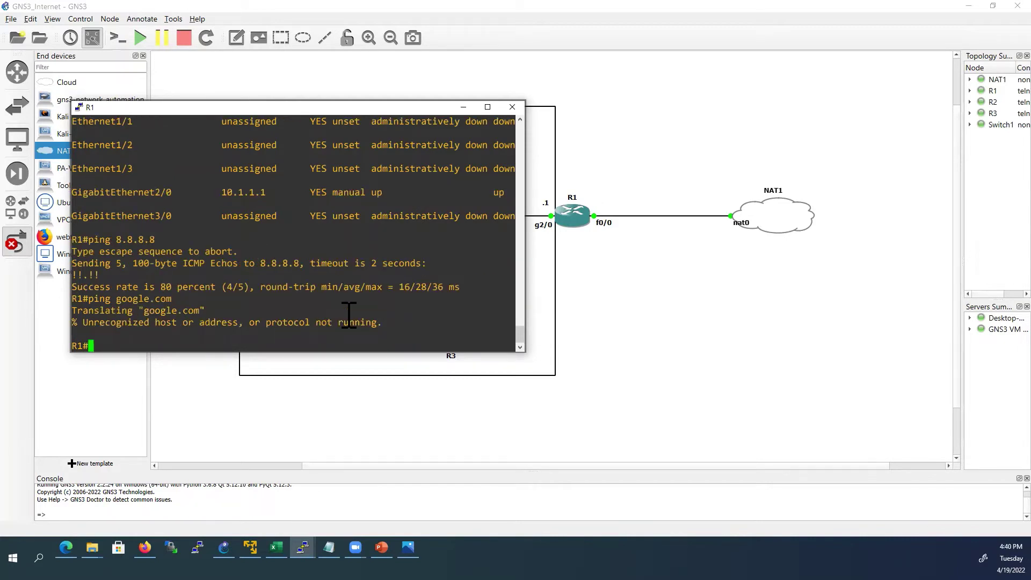
{"action": "type", "text": "conf t"}
Step: Enable 'ip domain-lookup' on R1 in global configuration mode and end
{"action": "key", "text": "Return"}
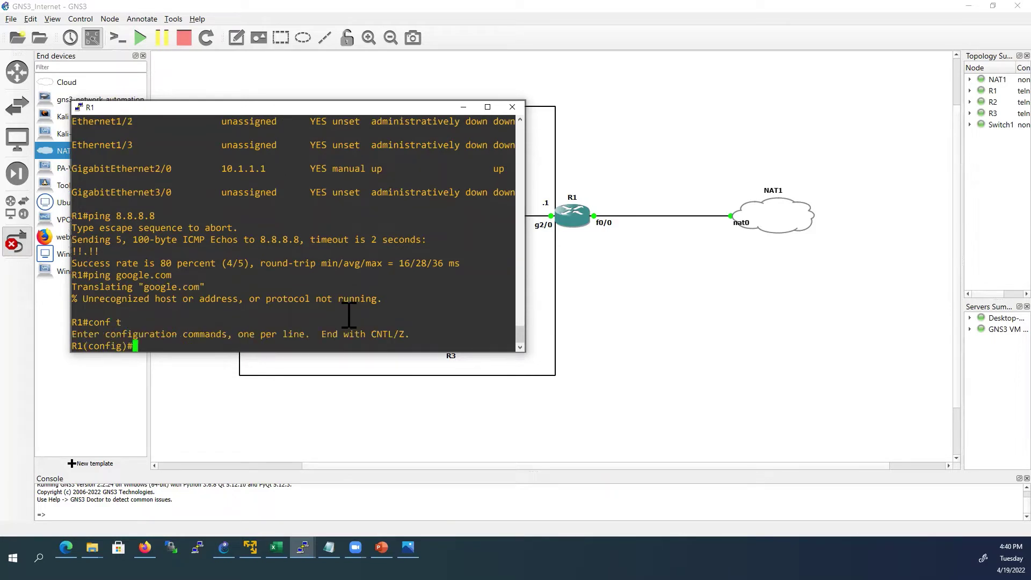
{"action": "type", "text": "ip doma"}
{"action": "key", "text": "Tab"}
{"action": "type", "text": "-l"}
{"action": "key", "text": "Tab"}
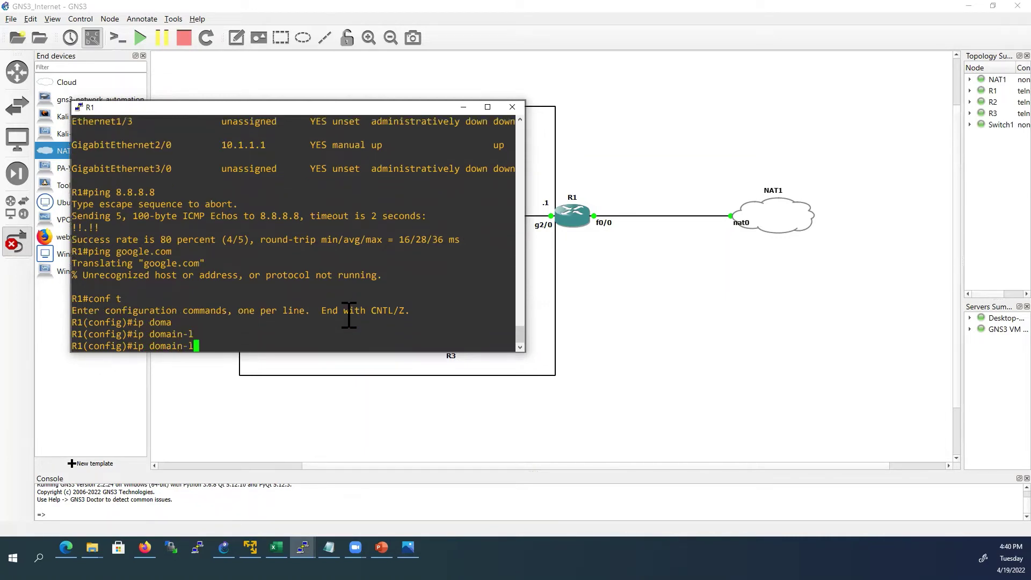
{"action": "type", "text": "o"}
{"action": "key", "text": "Tab"}
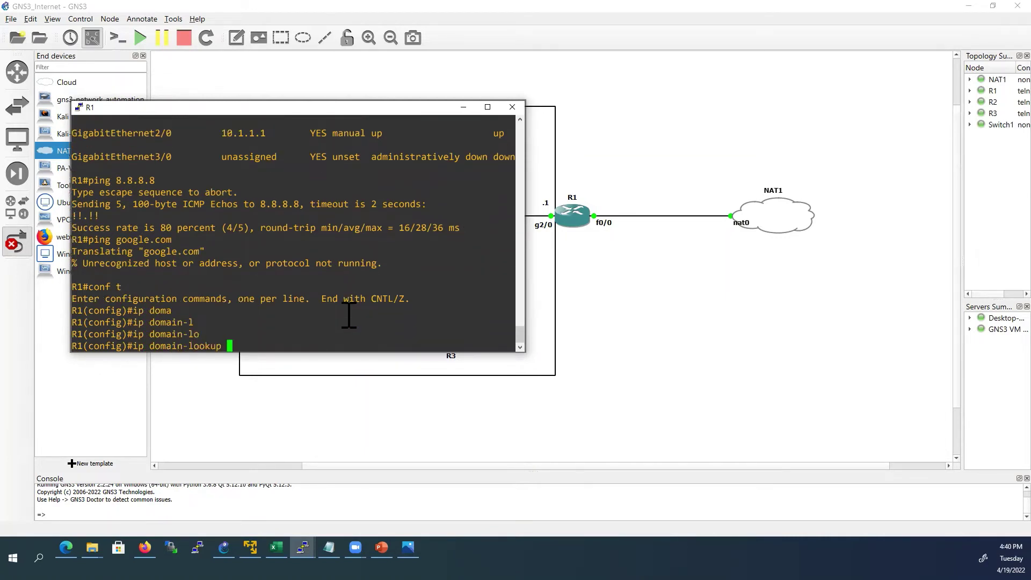
{"action": "key", "text": "Return"}
{"action": "type", "text": "end"}
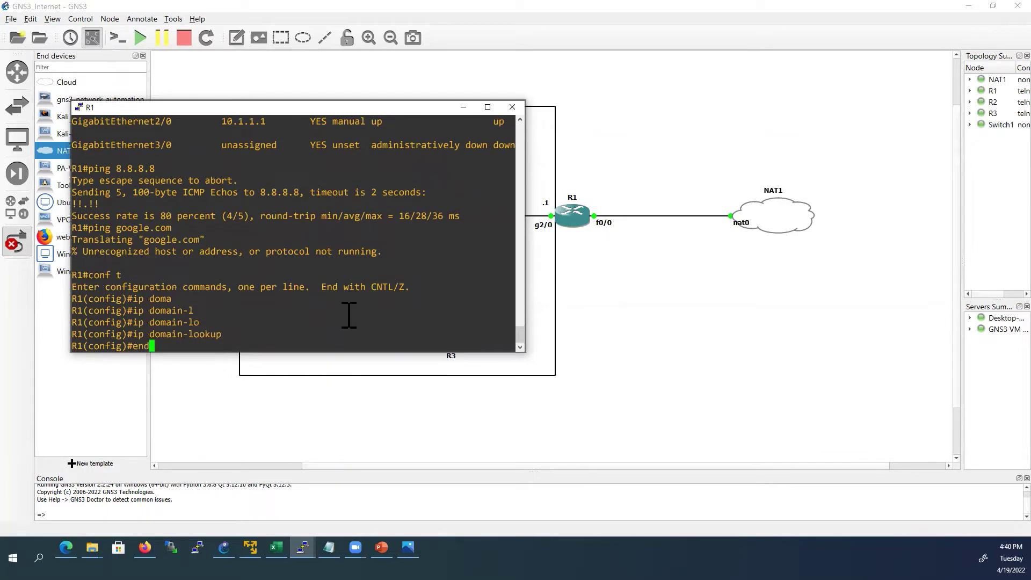
{"action": "key", "text": "Return"}
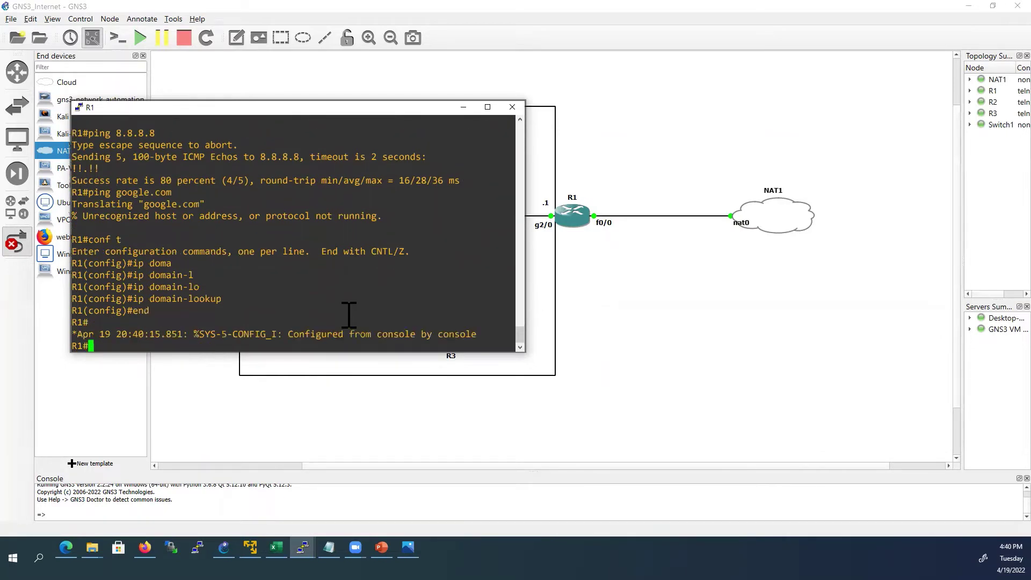
Step: Rerun 'ping google.com' on R1 to confirm name resolution
{"action": "type", "text": "conf t"}
{"action": "key", "text": "Up"}
{"action": "key", "text": "Up"}
{"action": "key", "text": "Return"}
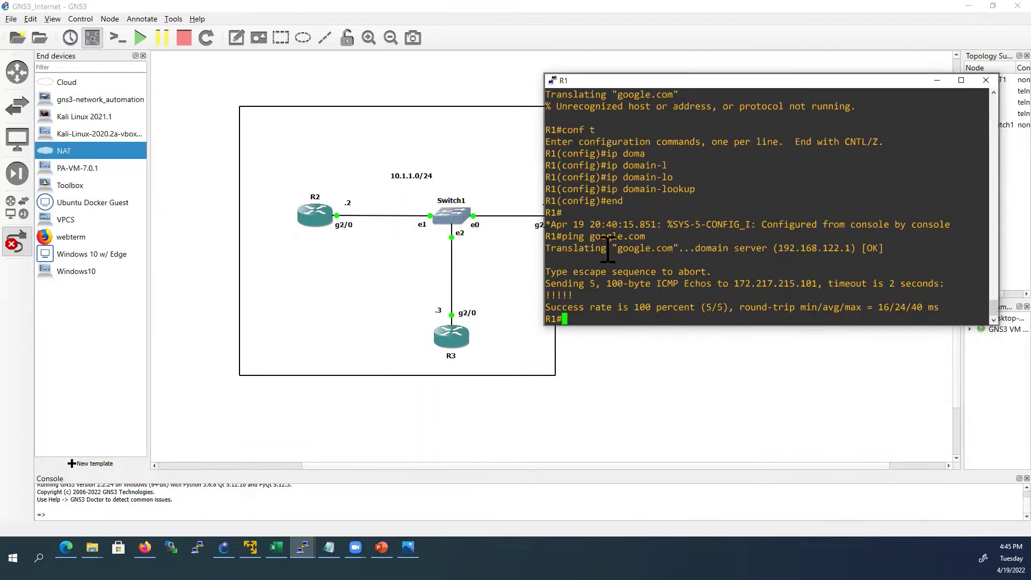
Step: Show R1's routing table and highlight the S* 0.0.0.0/0 default route via 192.168.122.1
{"action": "type", "text": "sh ip route"}
{"action": "key", "text": "Return"}
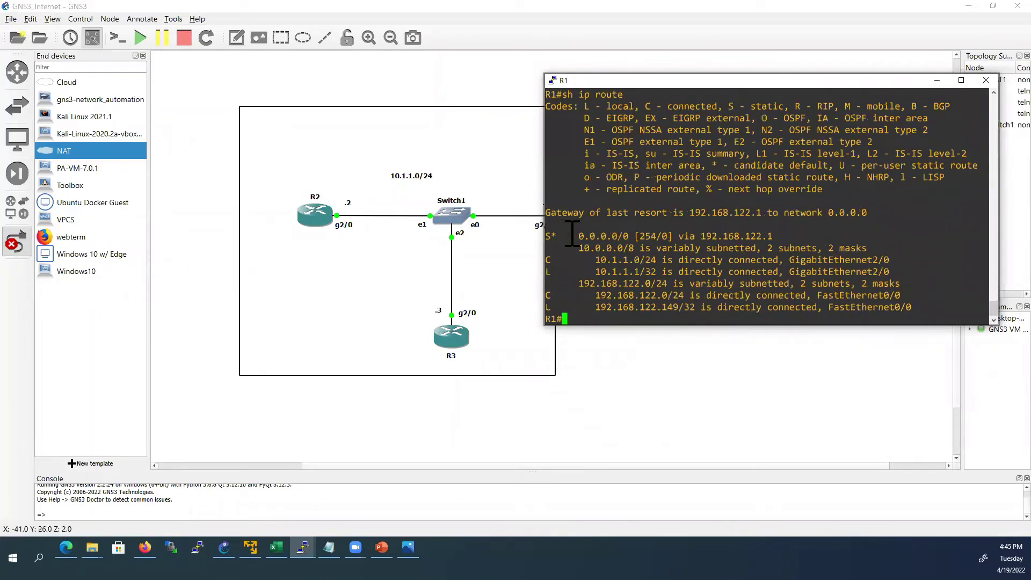
{"action": "left_click_drag", "start_coordinate": [578, 236], "coordinate": [801, 236]}
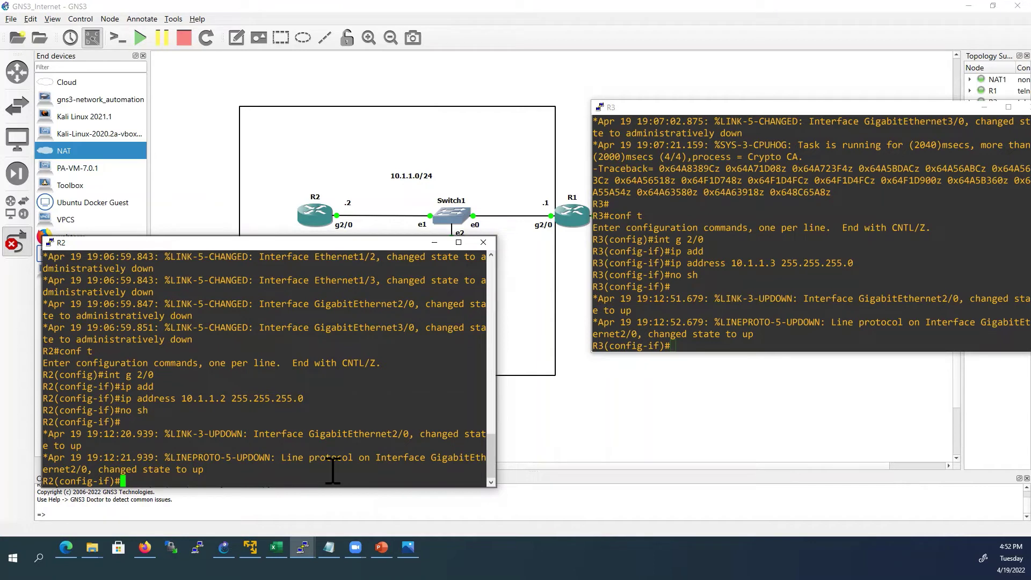
Step: Add 'ip route 0.0.0.0 0.0.0.0 10.1.1.1' on R2 and exit configuration mode
{"action": "type", "text": "ip route 0.0.0.0 0.0.0."}
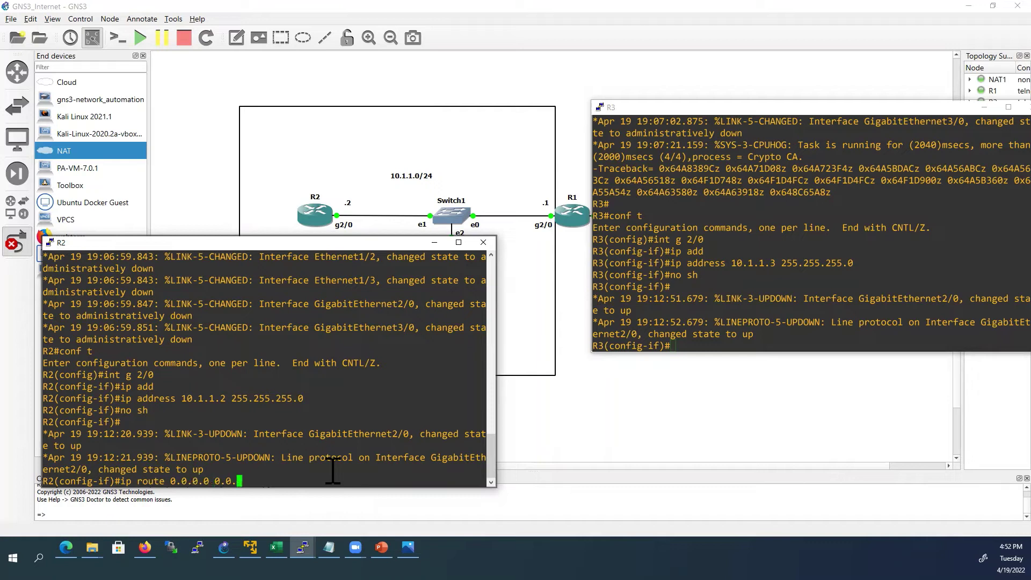
{"action": "type", "text": "0"}
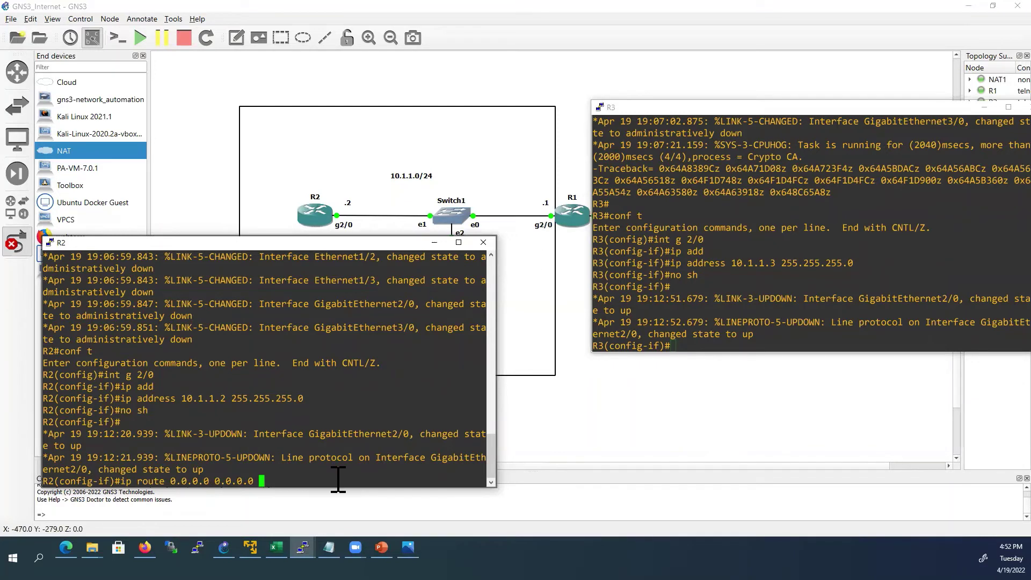
{"action": "type", "text": "10.1.1"}
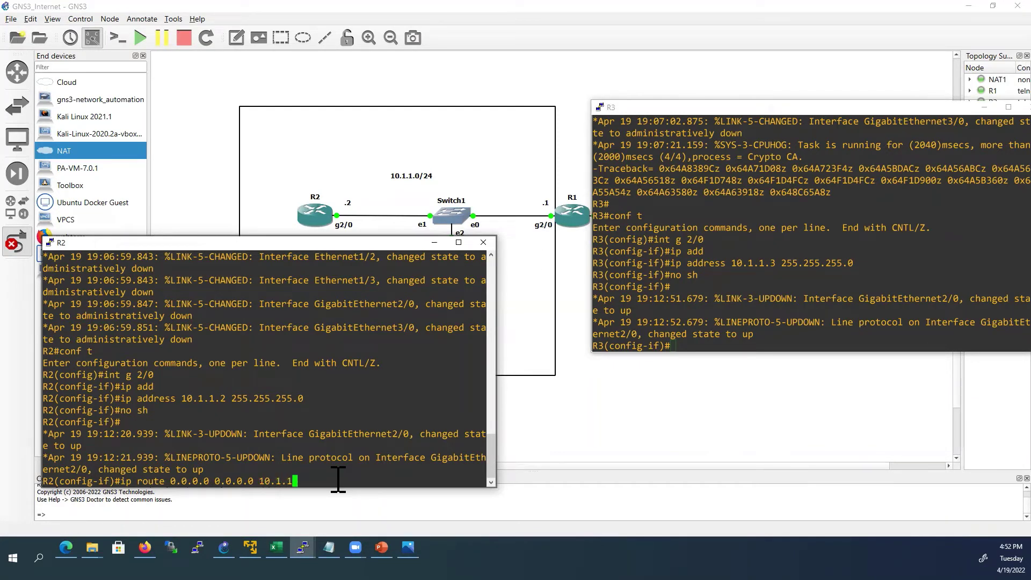
{"action": "type", "text": ".1"}
{"action": "key", "text": "Return"}
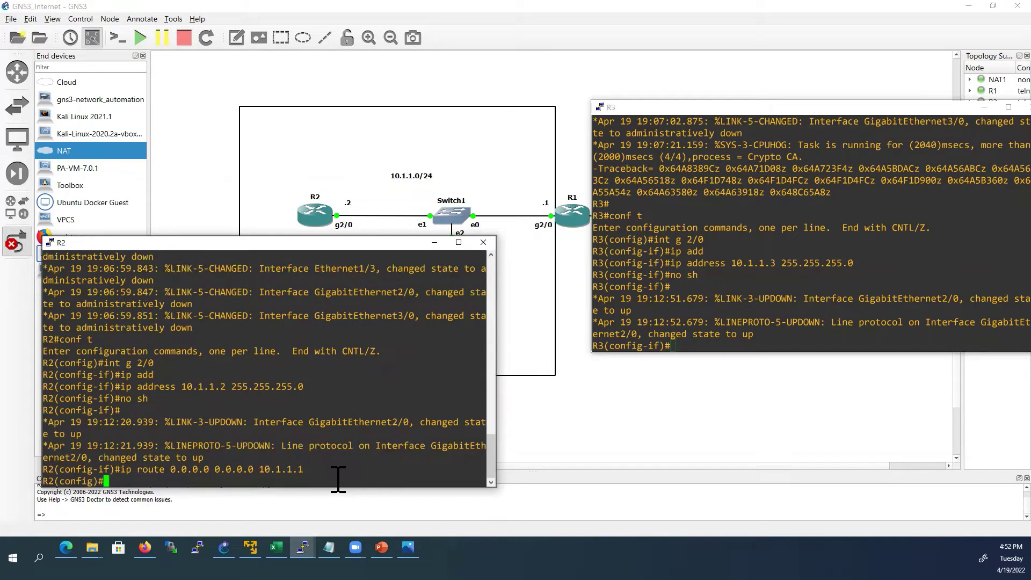
{"action": "type", "text": "exit"}
{"action": "key", "text": "Return"}
{"action": "type", "text": "conf t"}
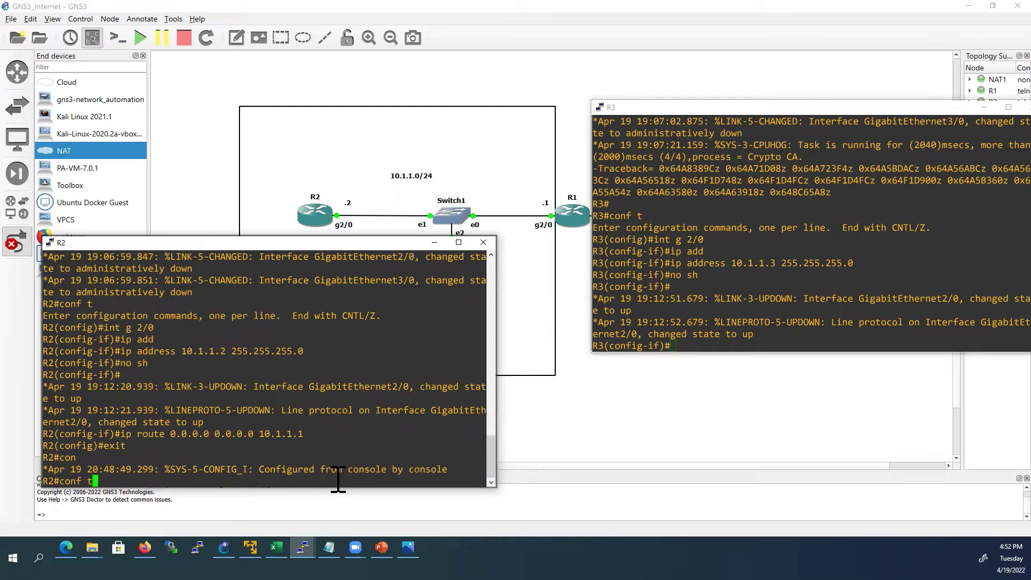
Step: Turn on 'ip domain-lookup' on R2 and set 'ip name-server 8.8.8.8', then end
{"action": "key", "text": "Return"}
{"action": "type", "text": "ip domain"}
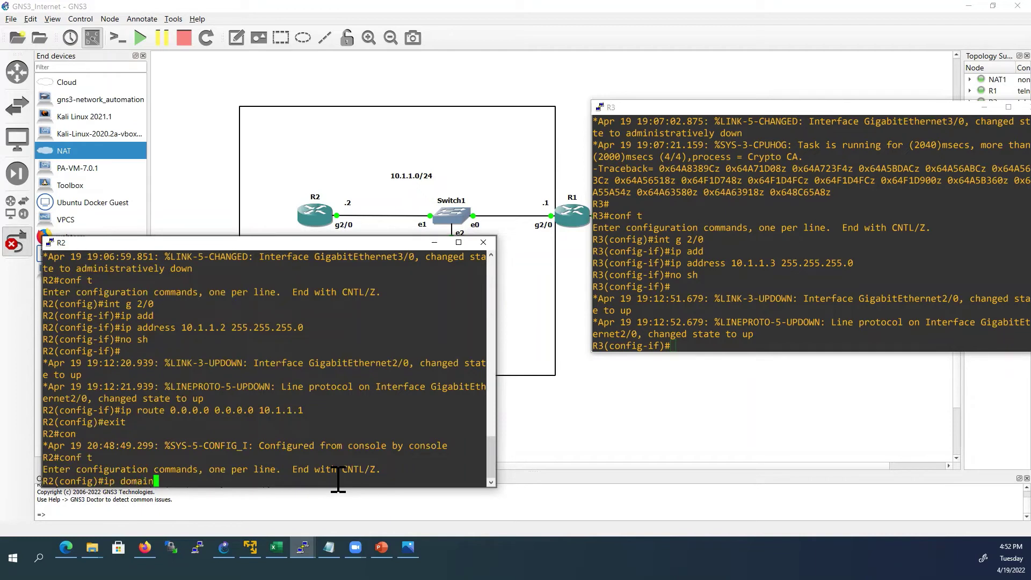
{"action": "type", "text": "-lo"}
{"action": "key", "text": "Tab"}
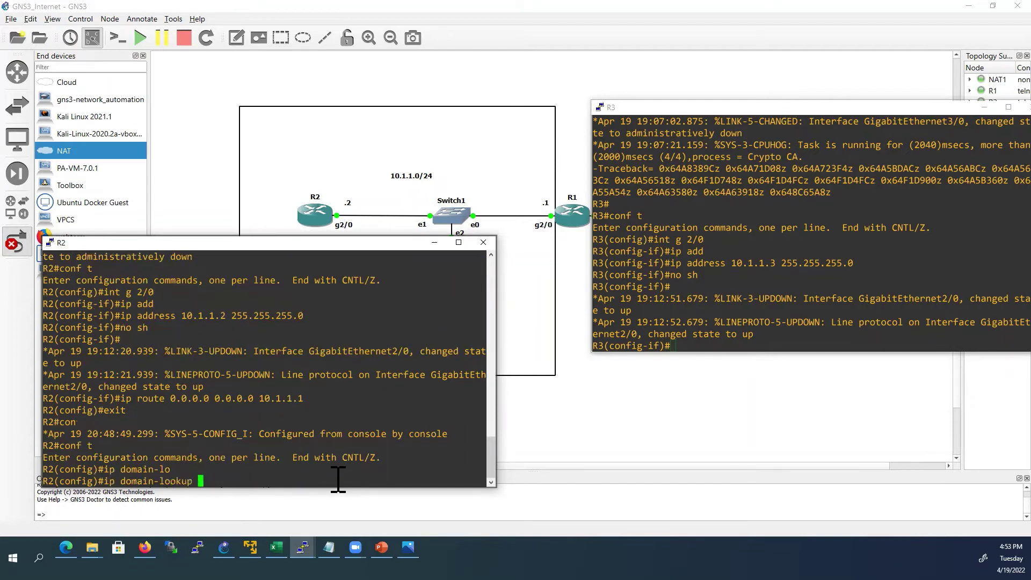
{"action": "key", "text": "Return"}
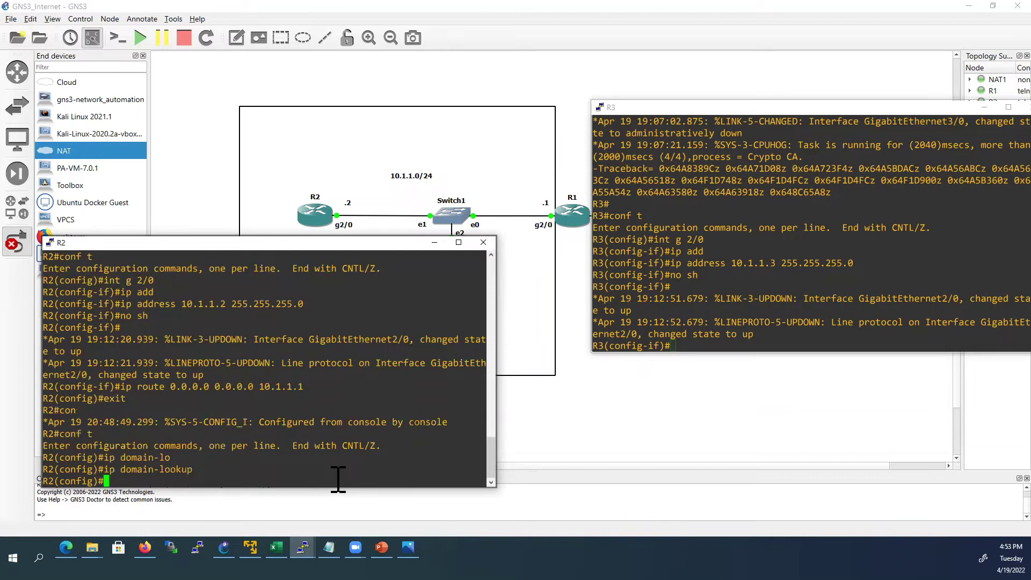
{"action": "type", "text": "ip name-se"}
{"action": "key", "text": "Tab"}
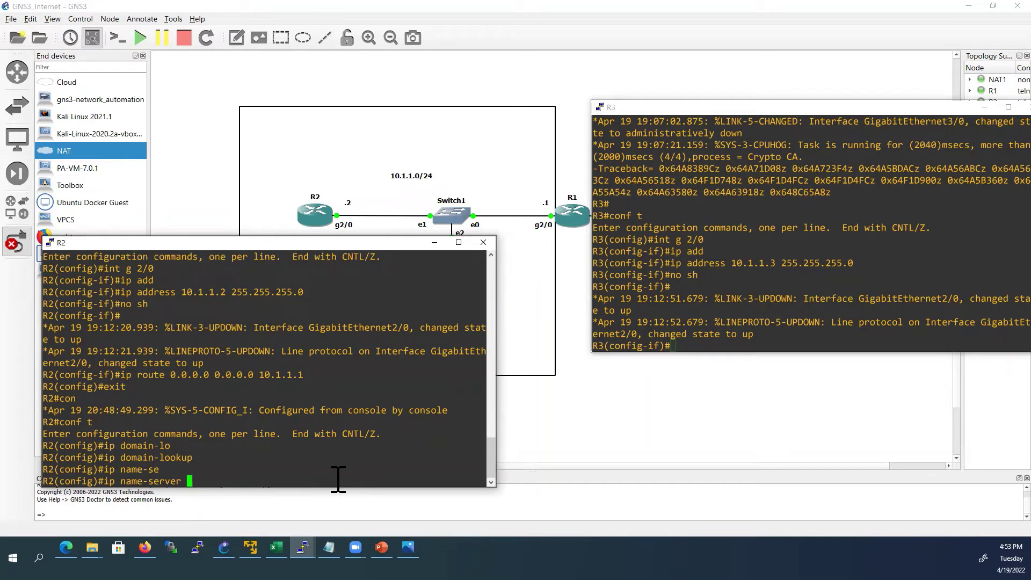
{"action": "type", "text": "8.8.8.8"}
{"action": "key", "text": "Return"}
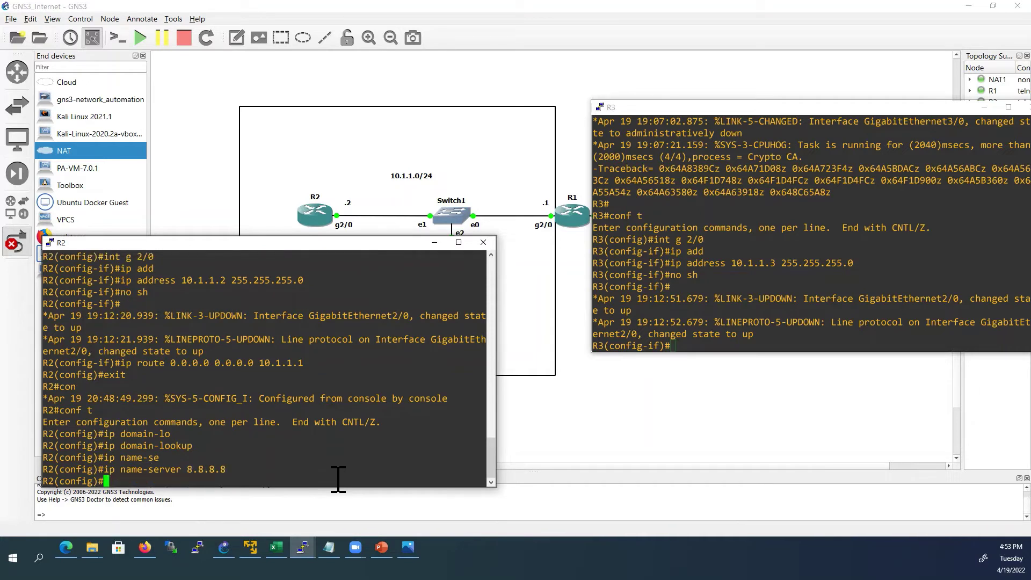
{"action": "type", "text": "end"}
{"action": "key", "text": "Return"}
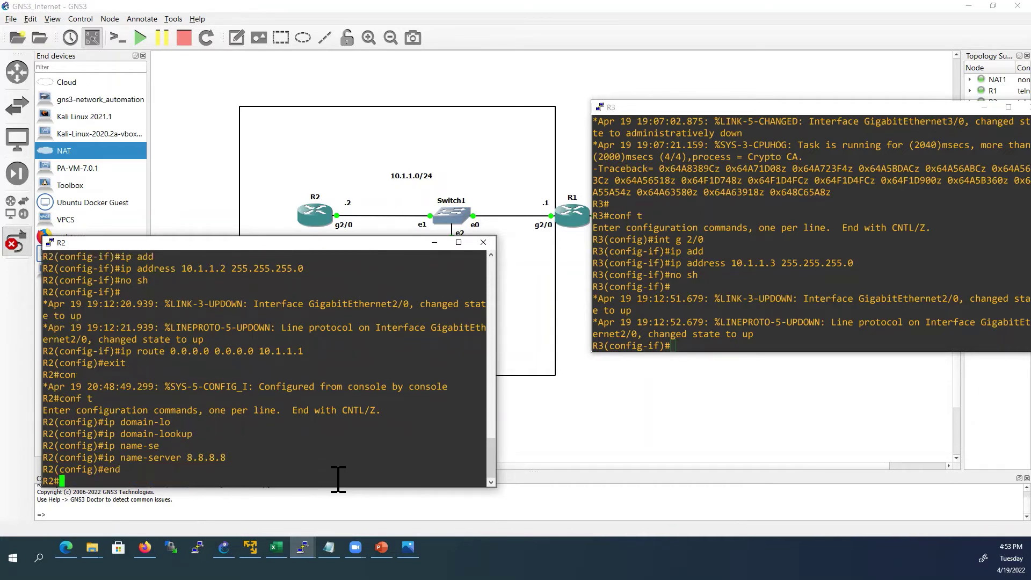
Step: Show R2's routing table, point out the default route via 10.1.1.1, and ping 8.8.8.8 (fails 0/5)
{"action": "type", "text": "sh "}
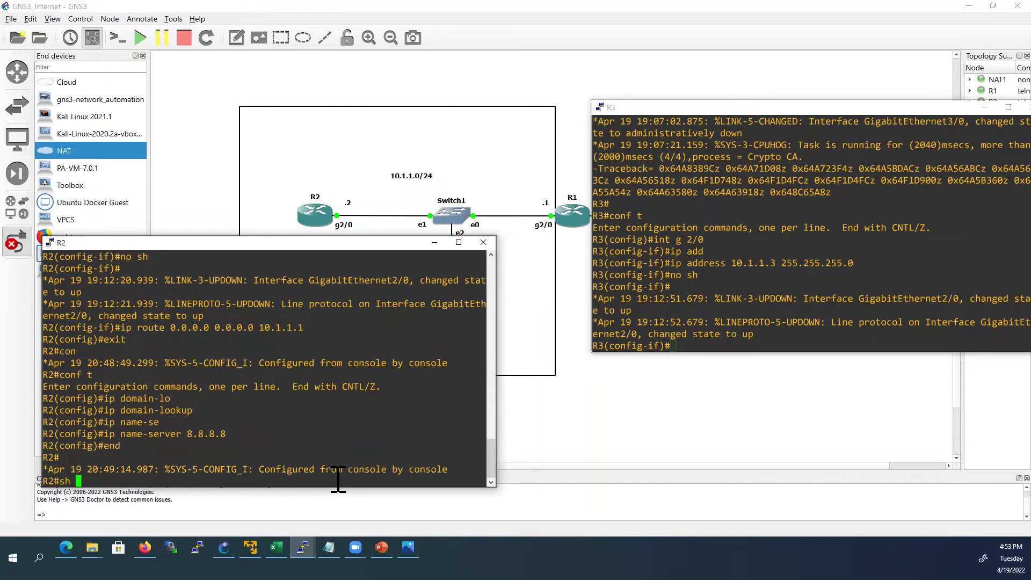
{"action": "type", "text": "ip ?route"}
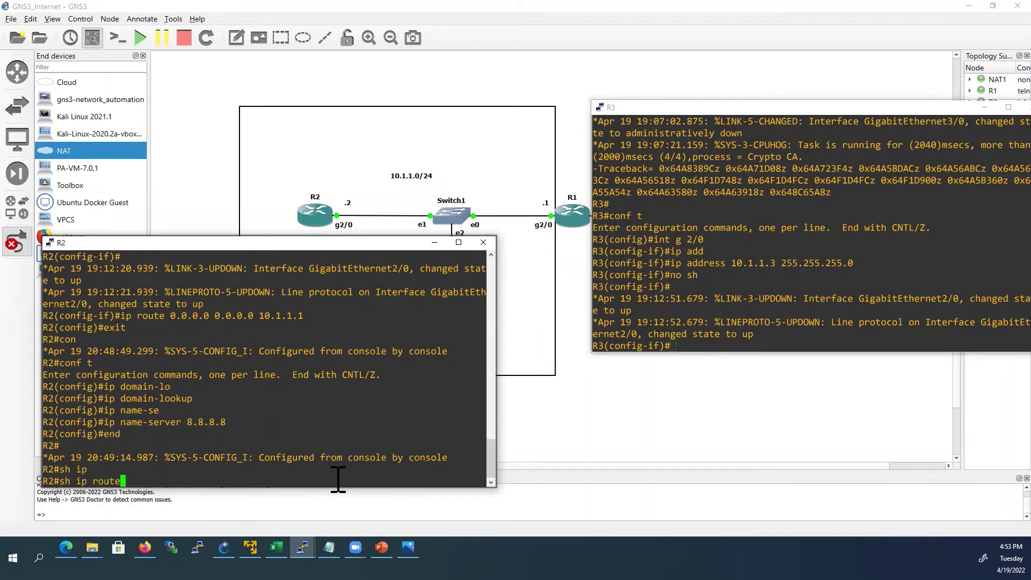
{"action": "key", "text": "Return"}
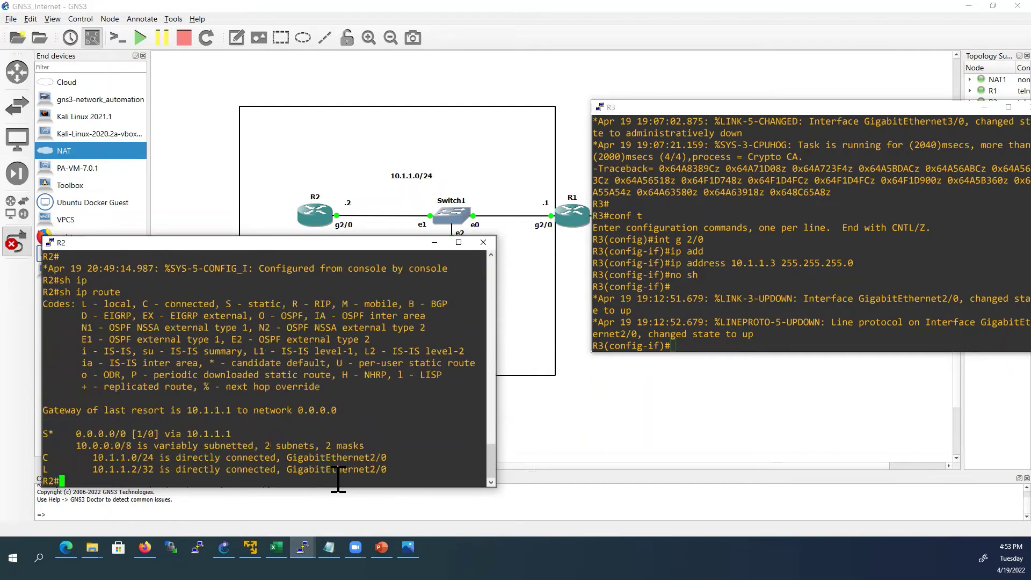
{"action": "left_click_drag", "start_coordinate": [71, 434], "coordinate": [232, 438]}
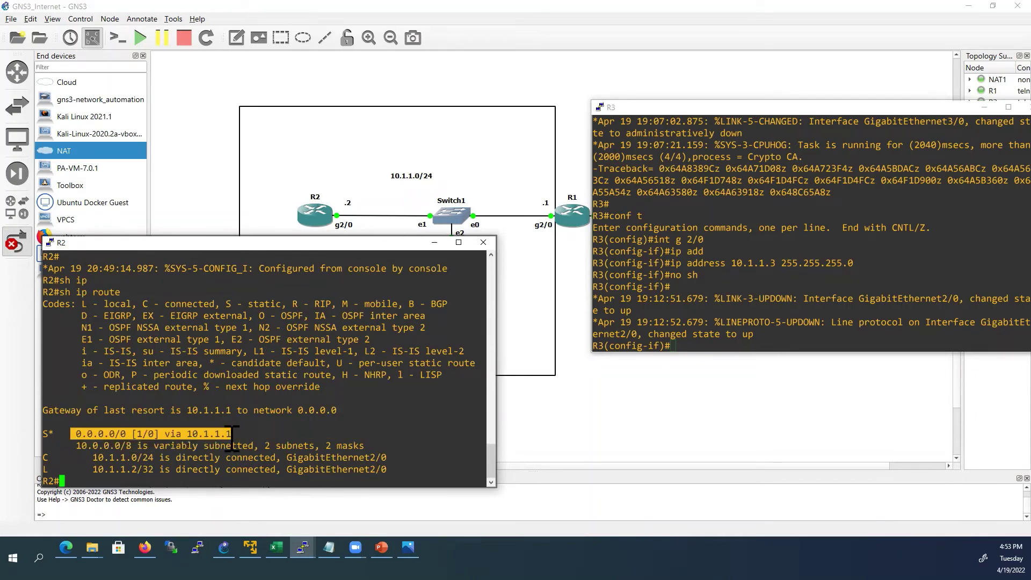
{"action": "left_click", "coordinate": [129, 480]}
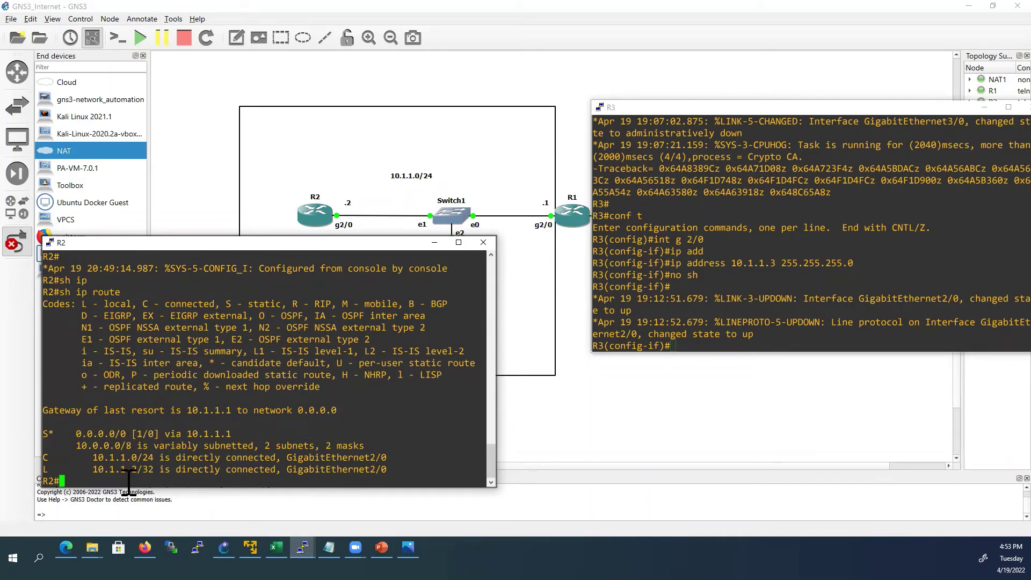
{"action": "type", "text": "ping 8.8.8.8"}
{"action": "key", "text": "Return"}
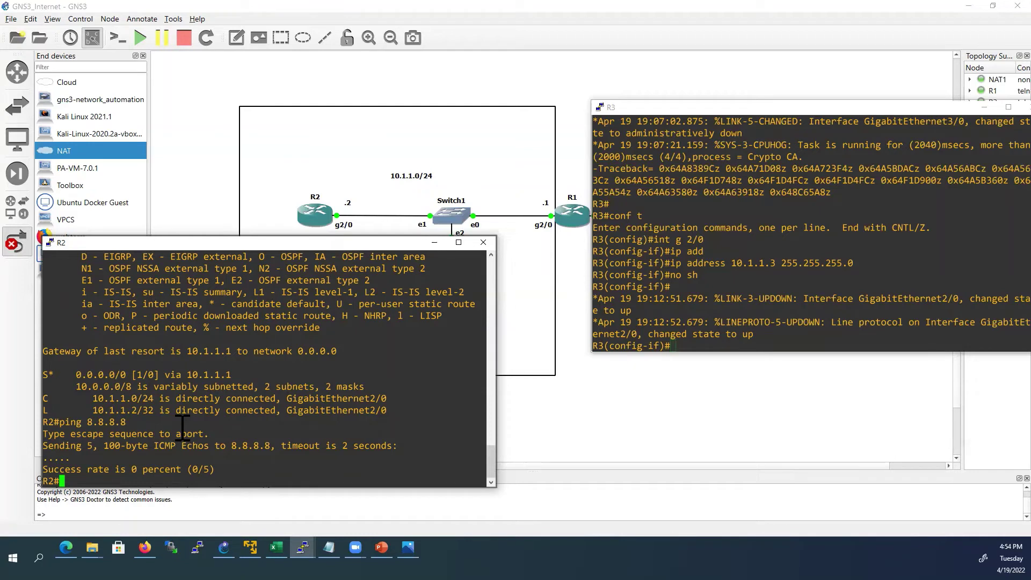
Step: On R3, leave interface configuration and add the default route 0.0.0.0 0.0.0.0 via 10.1.1.1
{"action": "left_click", "coordinate": [687, 344]}
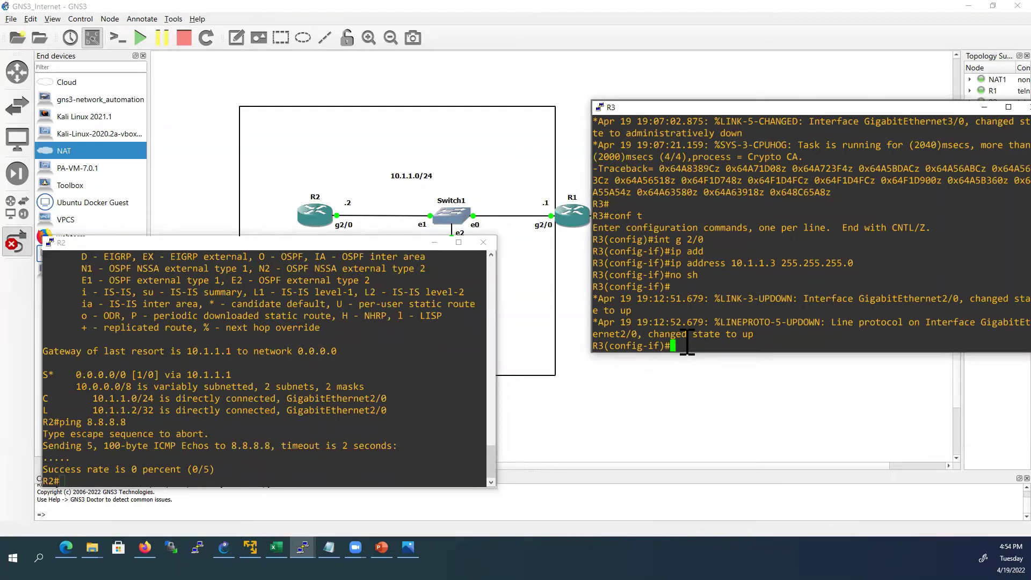
{"action": "type", "text": "exit"}
{"action": "key", "text": "Return"}
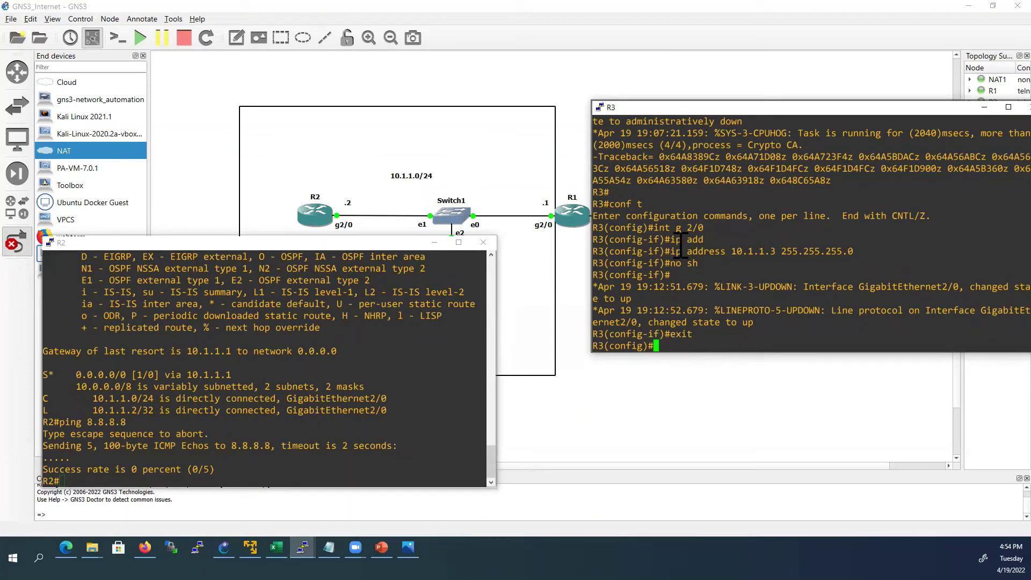
{"action": "type", "text": "ip route 0.0.0.0 0.0.0.0"}
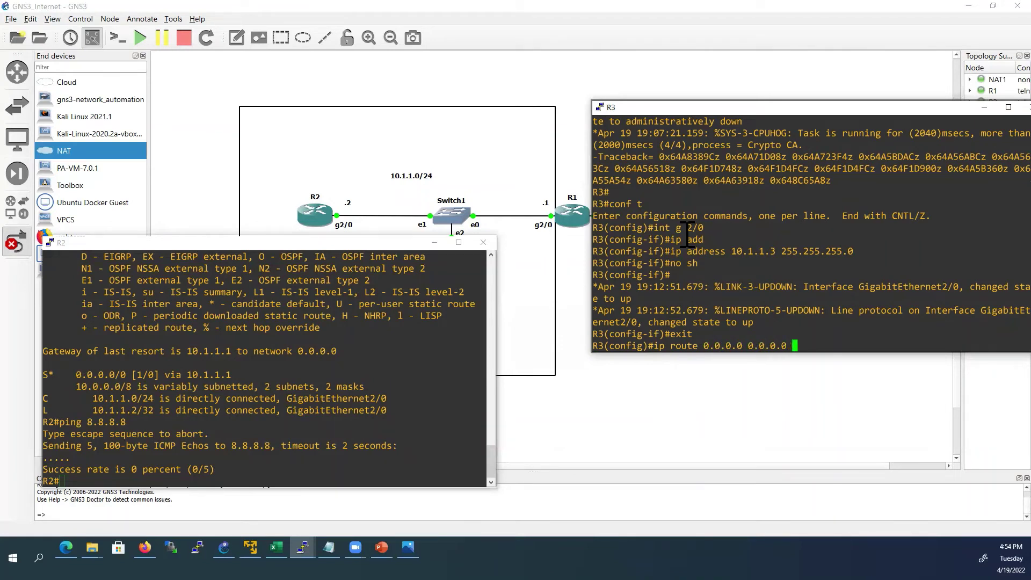
{"action": "type", "text": " 10.1.1.1"}
{"action": "key", "text": "Return"}
Step: Enable ip domain-lookup on R3 and set 8.8.8.8 as its name server
{"action": "type", "text": "ip "}
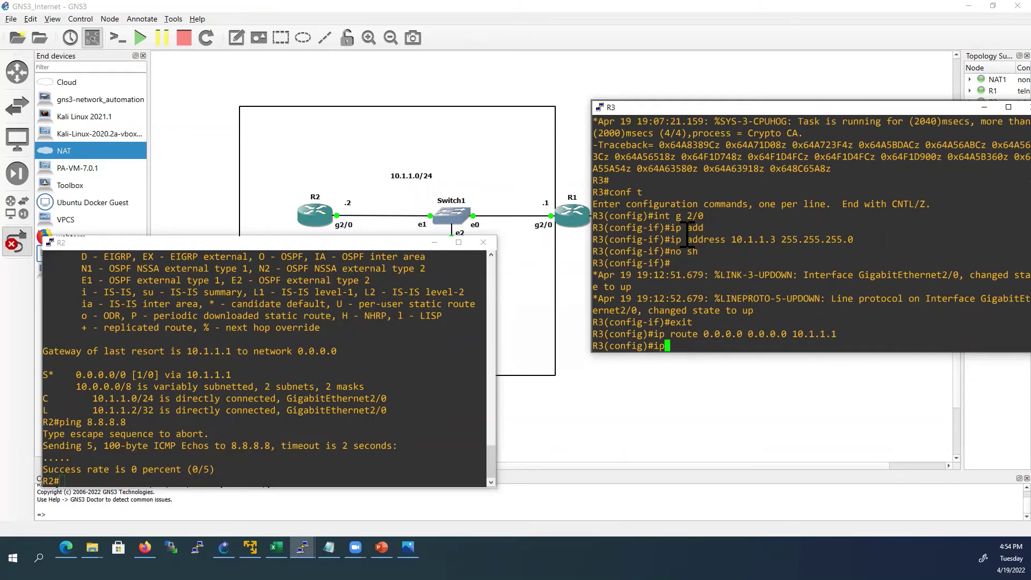
{"action": "type", "text": "domain-lok"}
{"action": "key", "text": "Tab"}
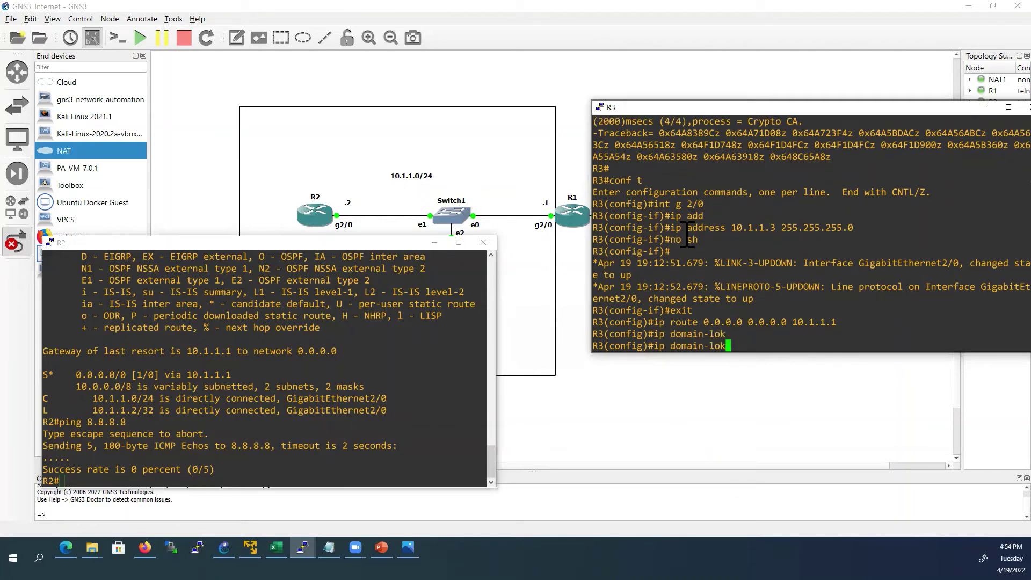
{"action": "key", "text": "BackSpace"}
{"action": "type", "text": "o"}
{"action": "key", "text": "Tab"}
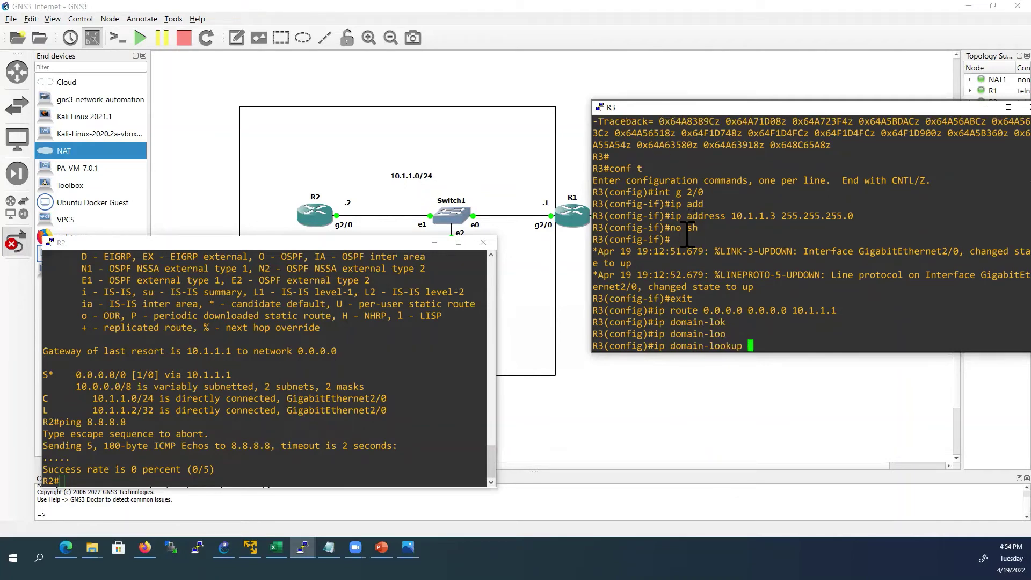
{"action": "key", "text": "Return"}
{"action": "type", "text": "ip nam"}
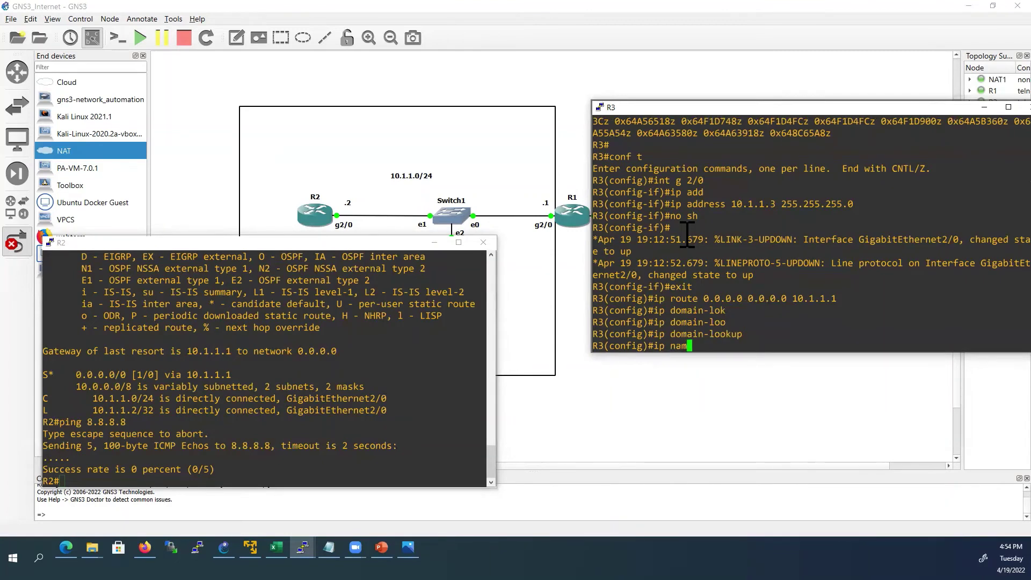
{"action": "key", "text": "Tab"}
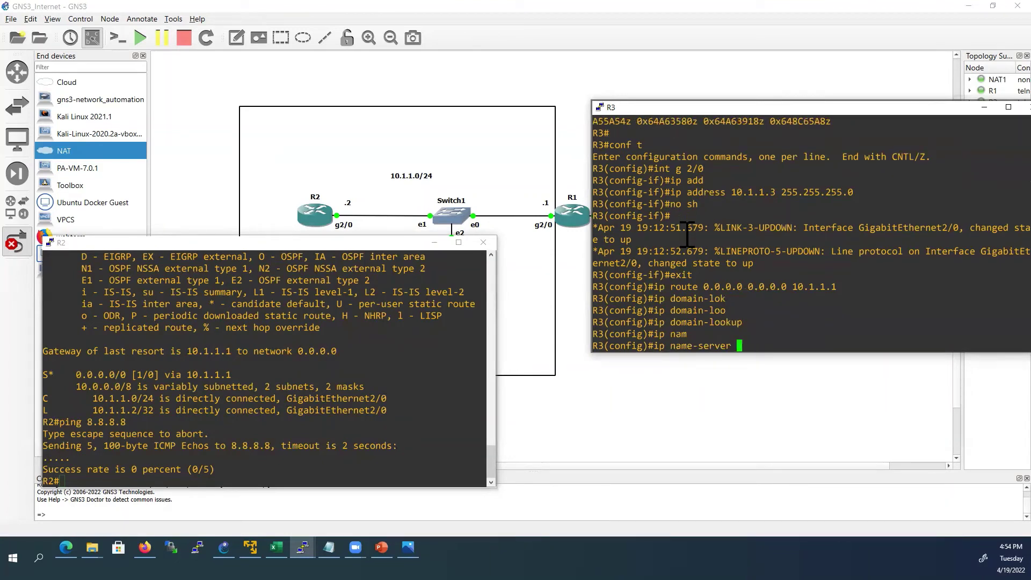
{"action": "type", "text": "8.8.8.8"}
{"action": "key", "text": "Return"}
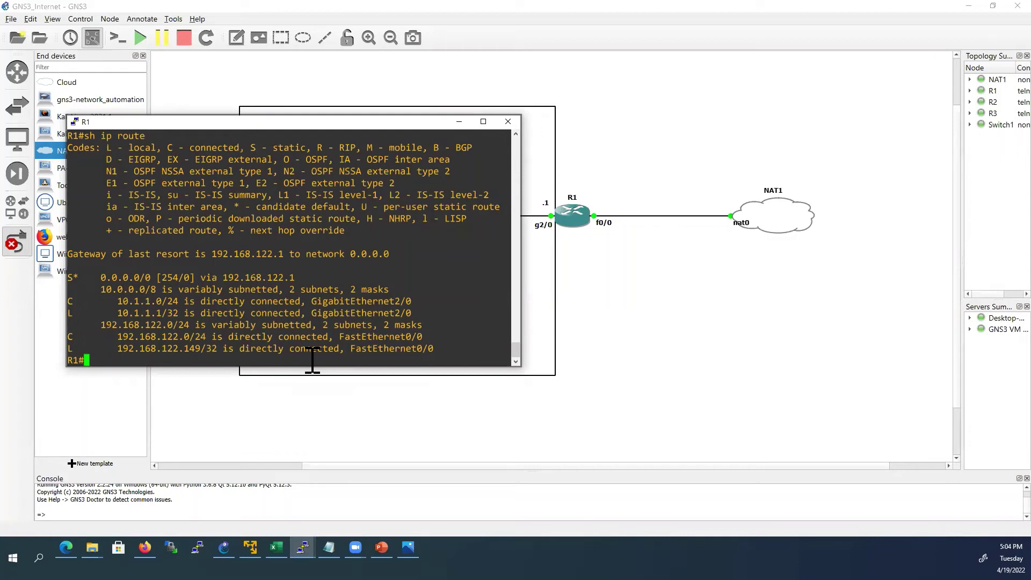
Step: In R1 configuration mode, set FastEthernet0/0 as the NAT outside interface
{"action": "type", "text": "conf t"}
{"action": "key", "text": "Return"}
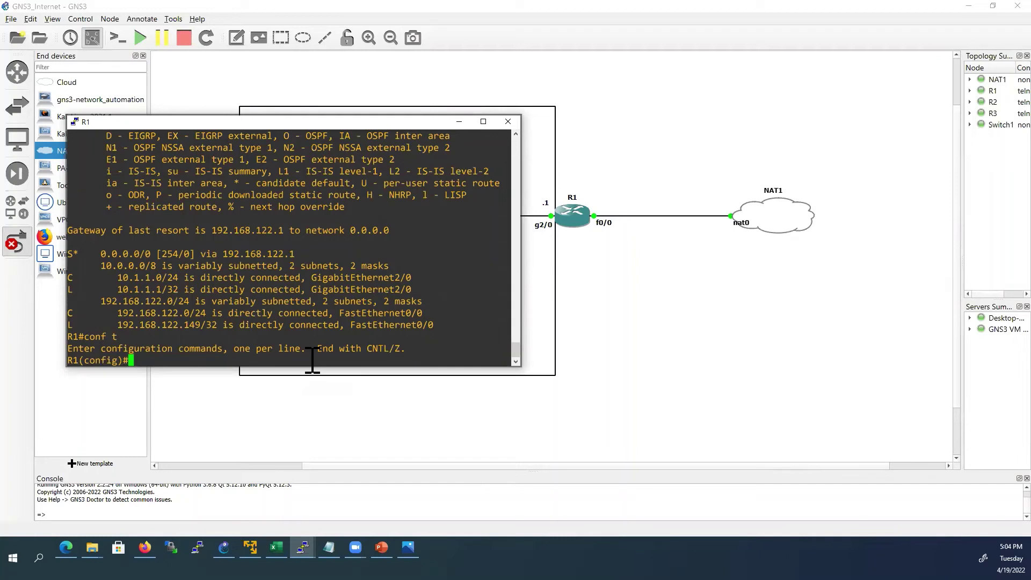
{"action": "type", "text": "int f 0/0"}
{"action": "key", "text": "Return"}
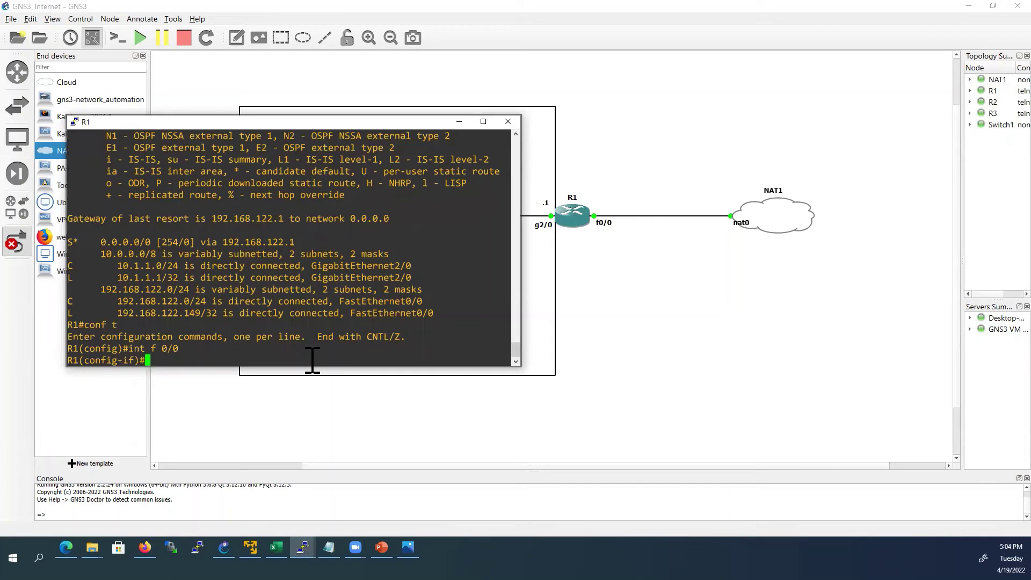
{"action": "type", "text": "ip nat outside"}
{"action": "key", "text": "Return"}
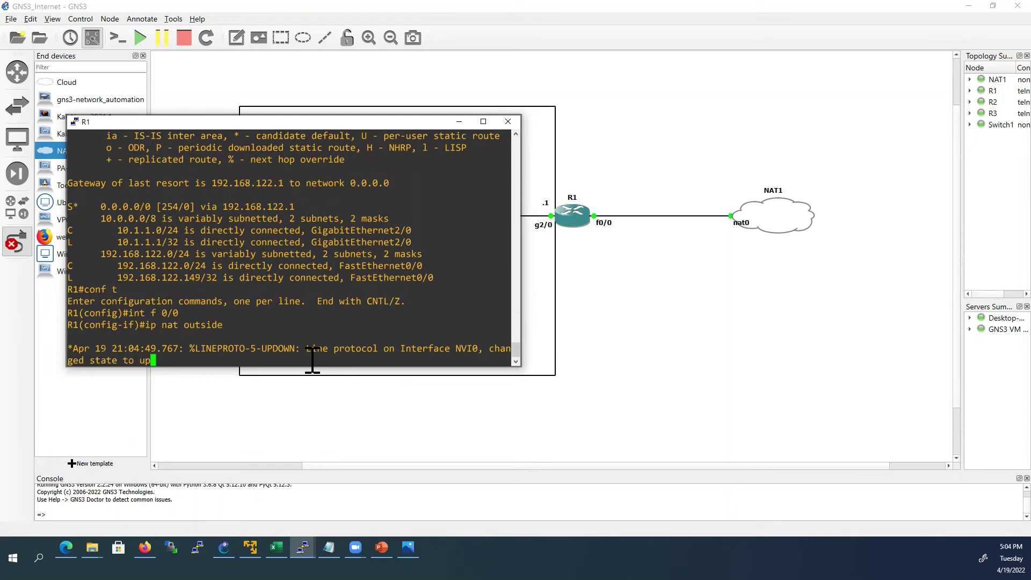
{"action": "key", "text": "Return"}
{"action": "key", "text": "Return"}
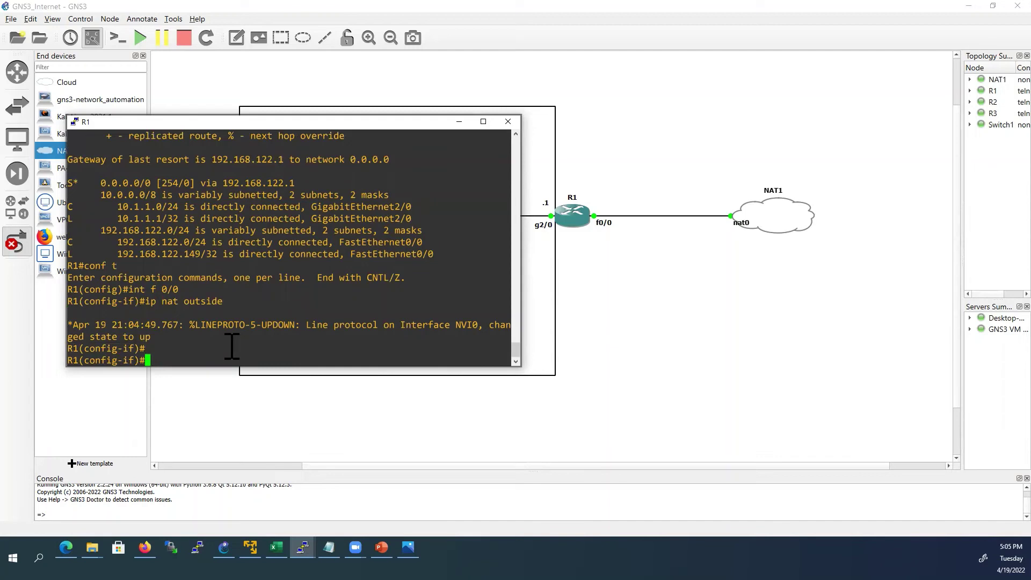
Step: Set R1's GigabitEthernet2/0 as the NAT inside interface
{"action": "type", "text": "int g 2/0"}
{"action": "key", "text": "Return"}
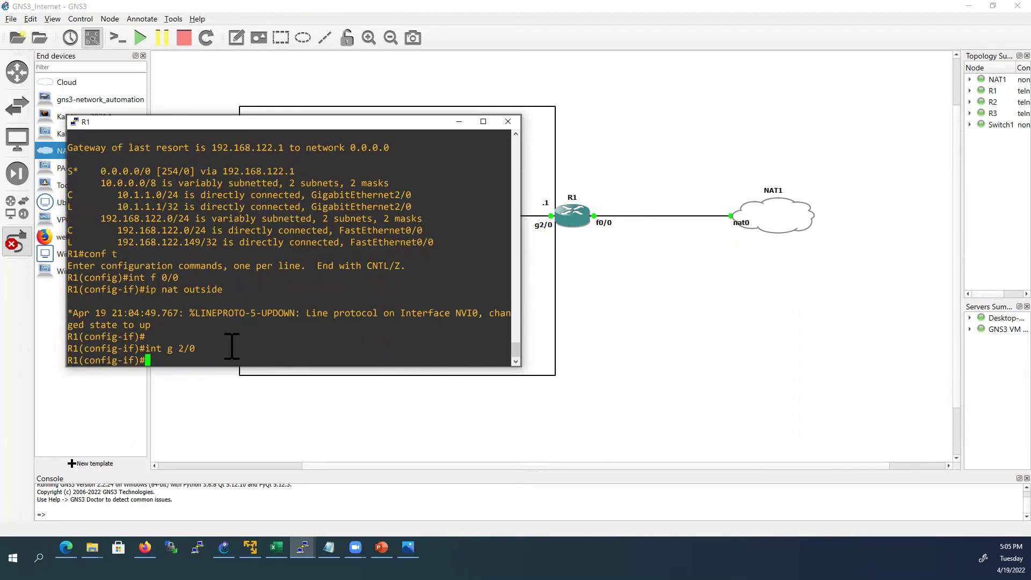
{"action": "type", "text": "ip nat inside"}
{"action": "key", "text": "Return"}
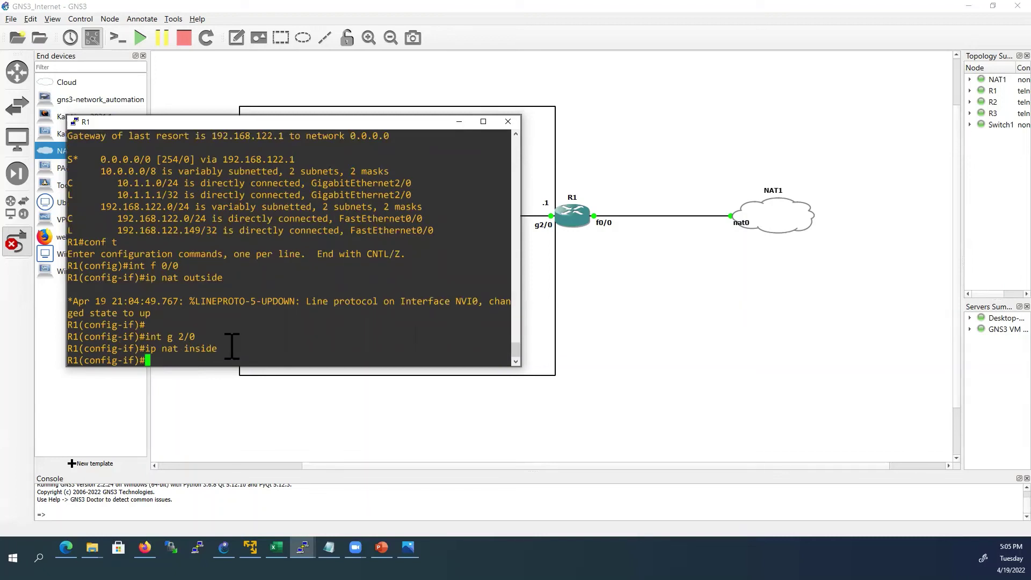
Step: Return to global configuration on R1 and create access-list 1 permitting any source
{"action": "type", "text": "exit"}
{"action": "key", "text": "Return"}
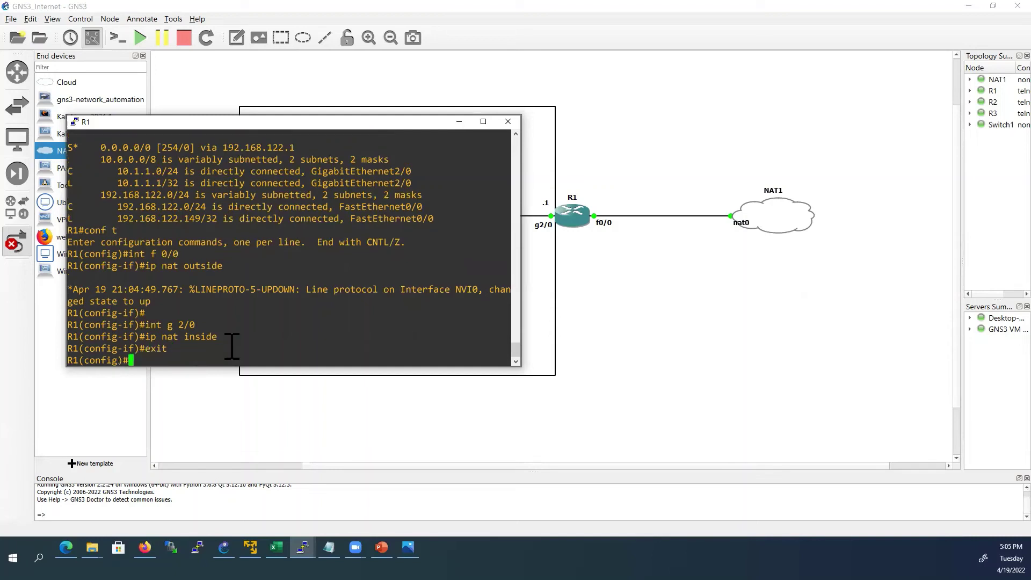
{"action": "type", "text": "acc"}
{"action": "key", "text": "Tab"}
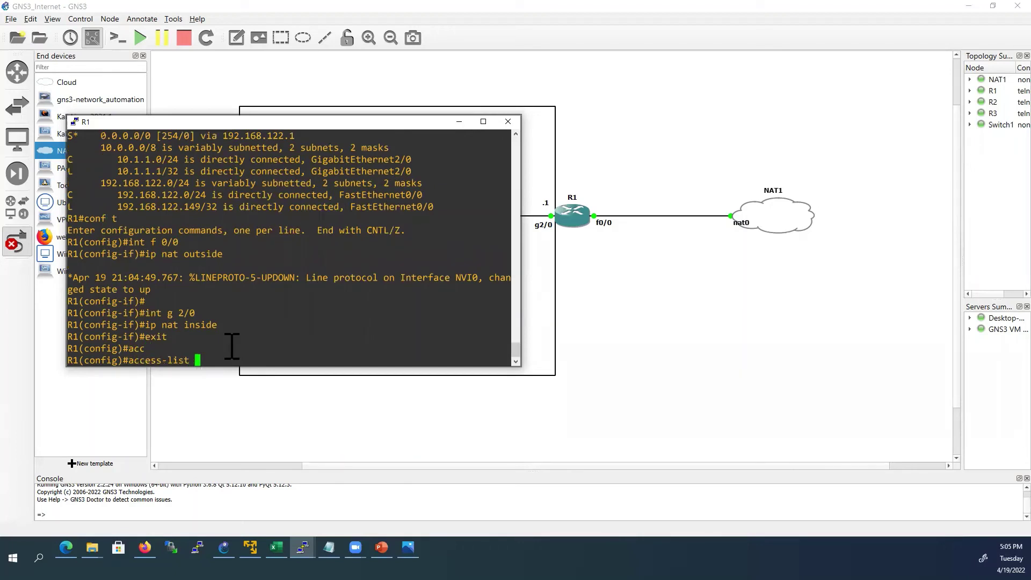
{"action": "type", "text": "1 perm"}
{"action": "key", "text": "Tab"}
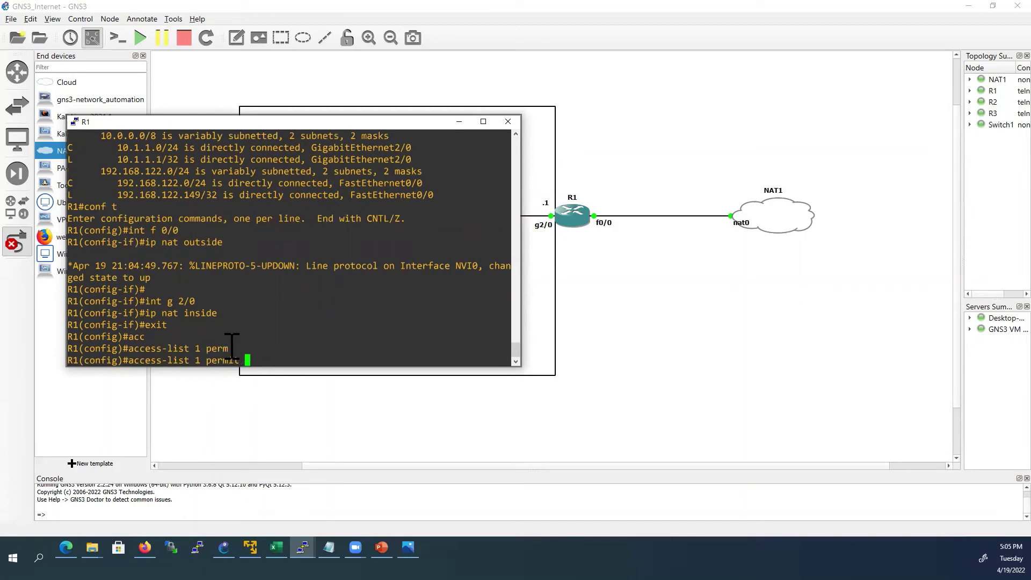
{"action": "type", "text": "any"}
{"action": "key", "text": "Return"}
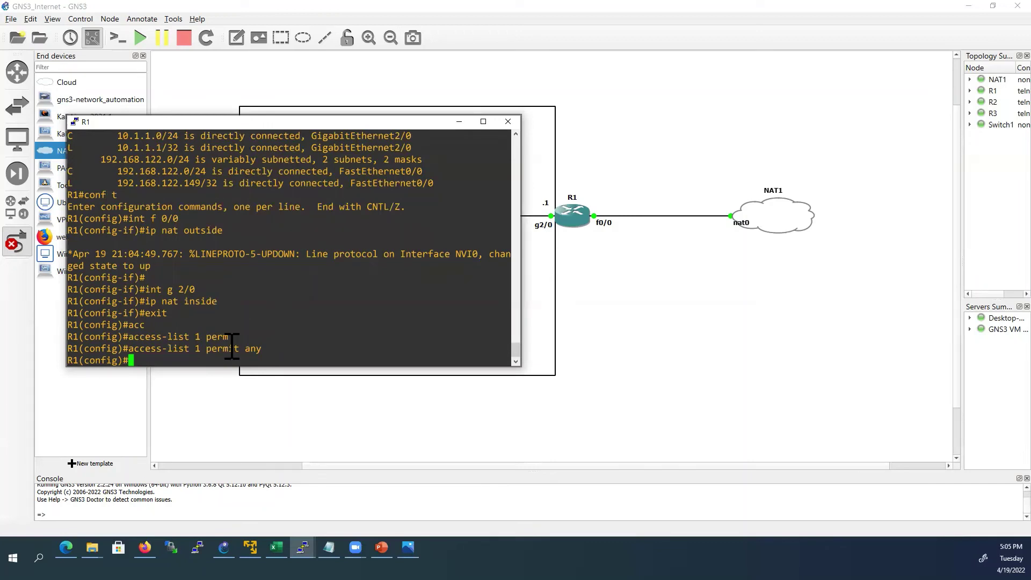
Step: Apply 'ip nat inside source list 1 interface f0/0 overload' on R1
{"action": "type", "text": "ip nat ins"}
{"action": "key", "text": "Tab"}
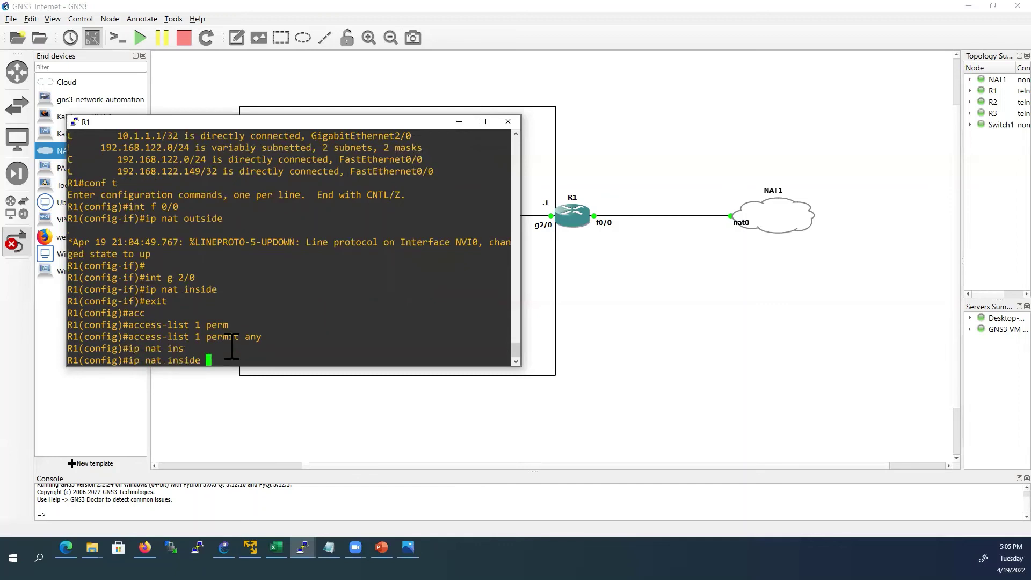
{"action": "type", "text": "sou"}
{"action": "key", "text": "Tab"}
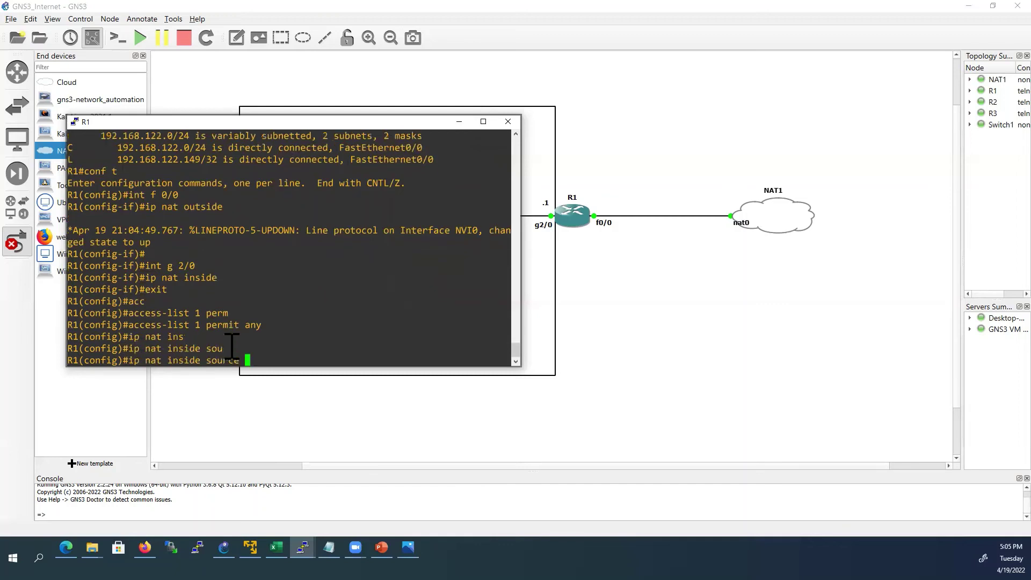
{"action": "type", "text": "li"}
{"action": "key", "text": "Tab"}
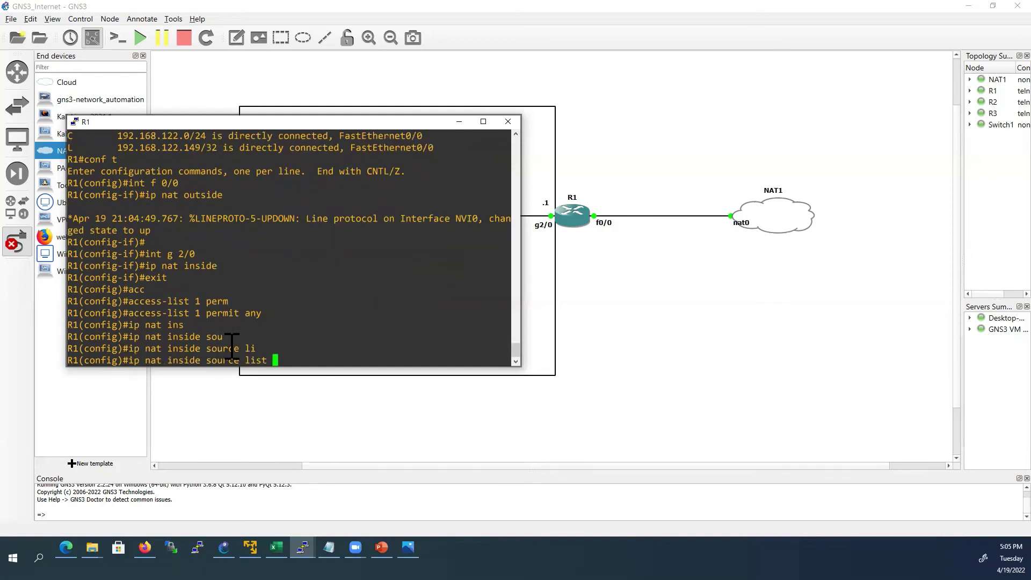
{"action": "type", "text": "1"}
{"action": "type", "text": " ?"}
{"action": "type", "text": "inter"}
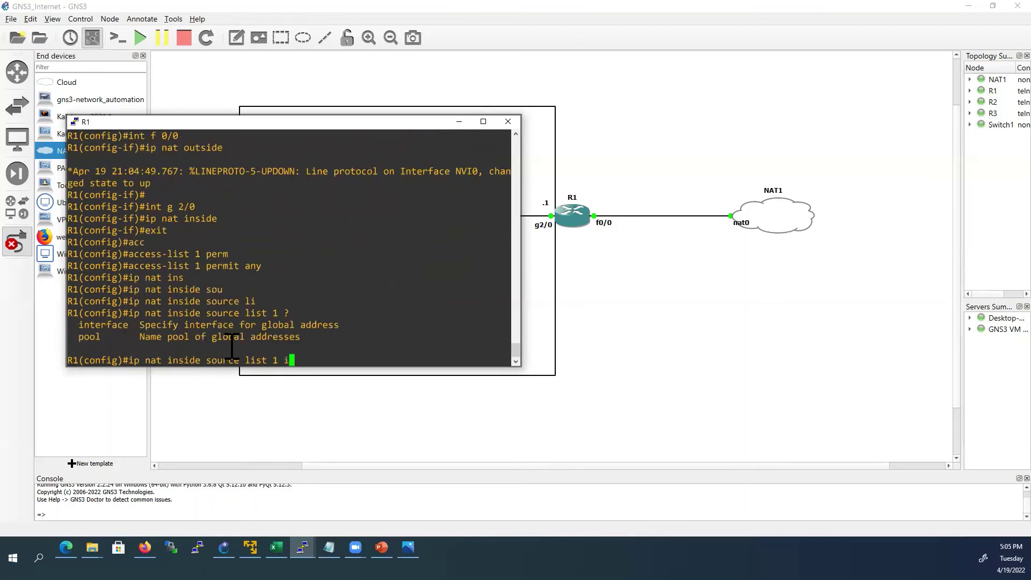
{"action": "key", "text": "Tab"}
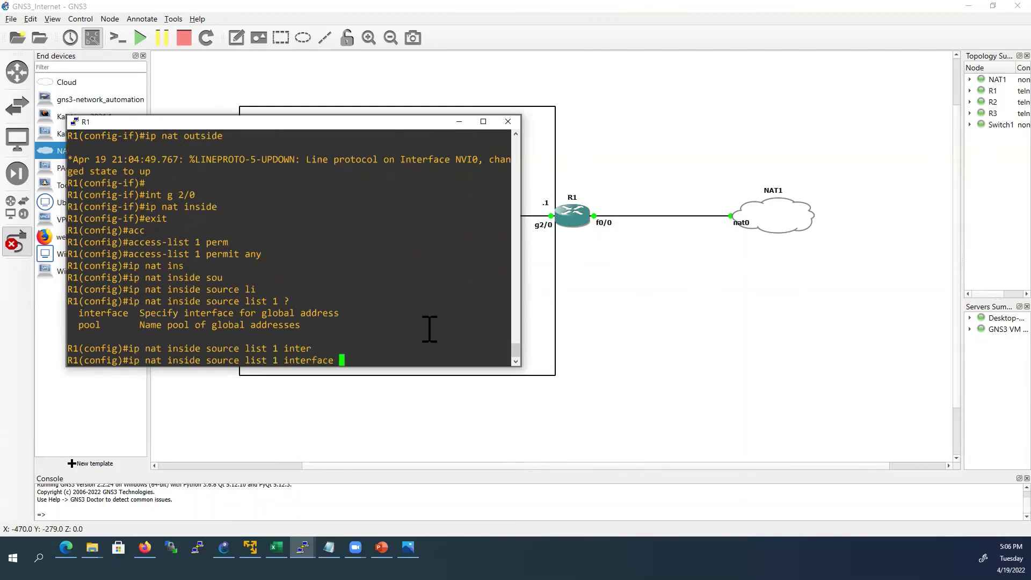
{"action": "type", "text": "f 0/0"}
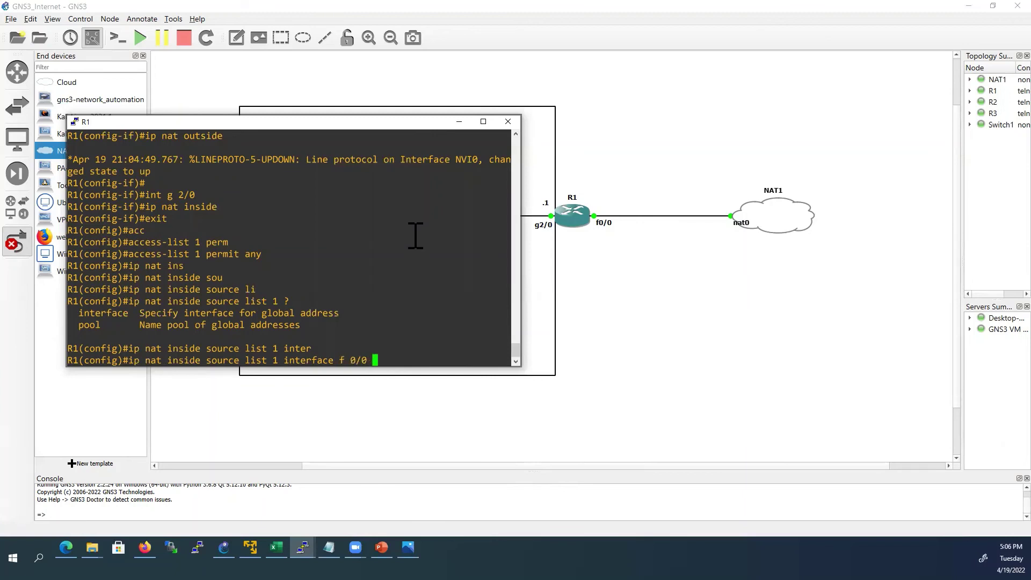
{"action": "type", "text": " over"}
{"action": "key", "text": "Tab"}
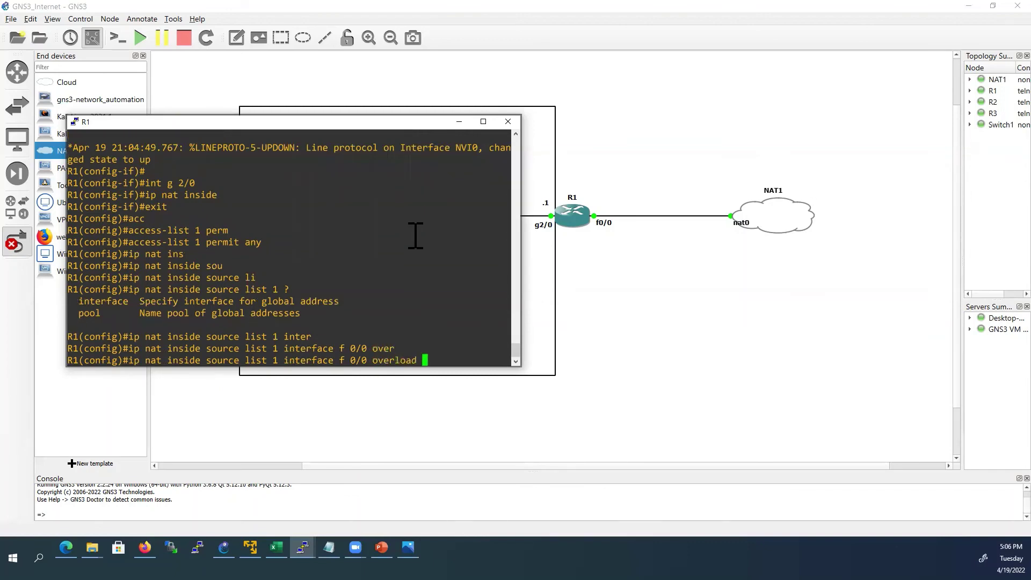
{"action": "key", "text": "Return"}
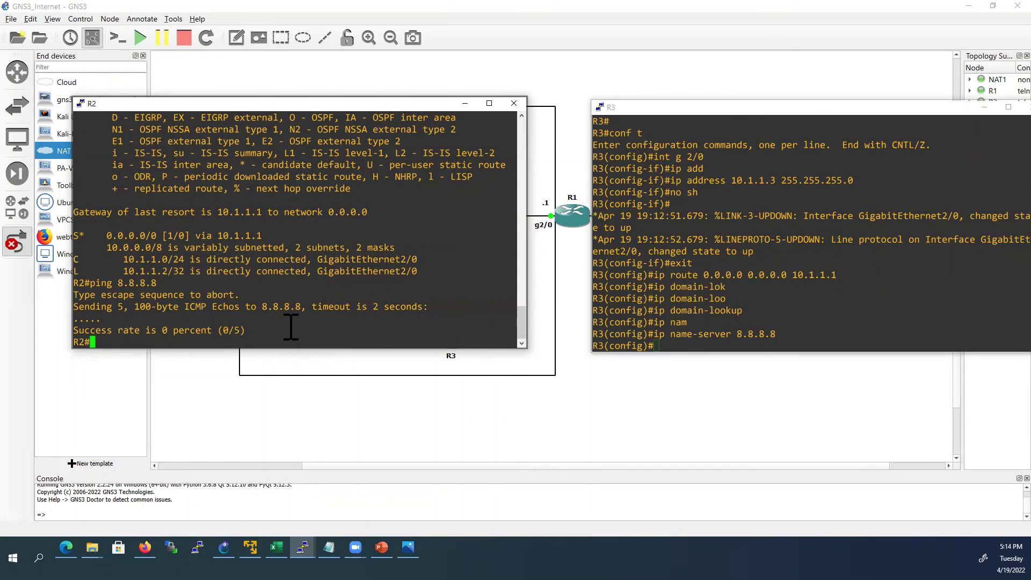
Step: Rerun the ping to 8.8.8.8 from R2, then ping google.com, both succeeding 5/5
{"action": "key", "text": "Up"}
{"action": "key", "text": "Return"}
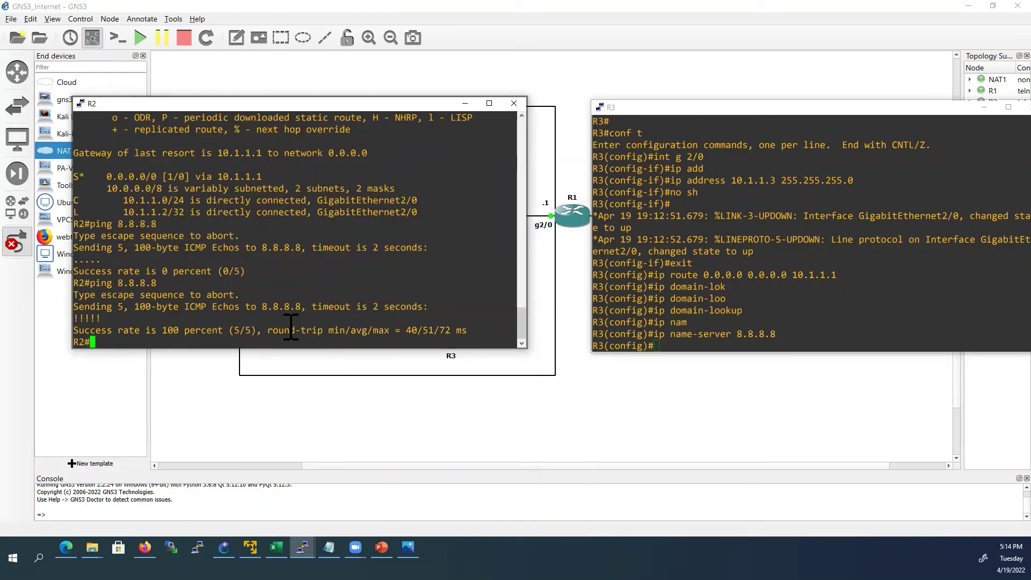
{"action": "type", "text": "ping google.com"}
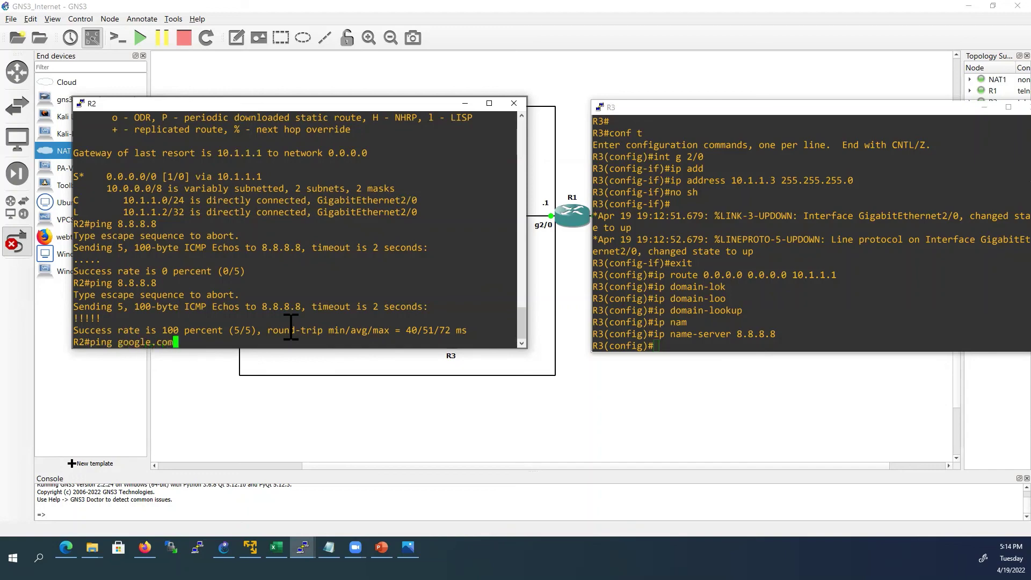
{"action": "key", "text": "Return"}
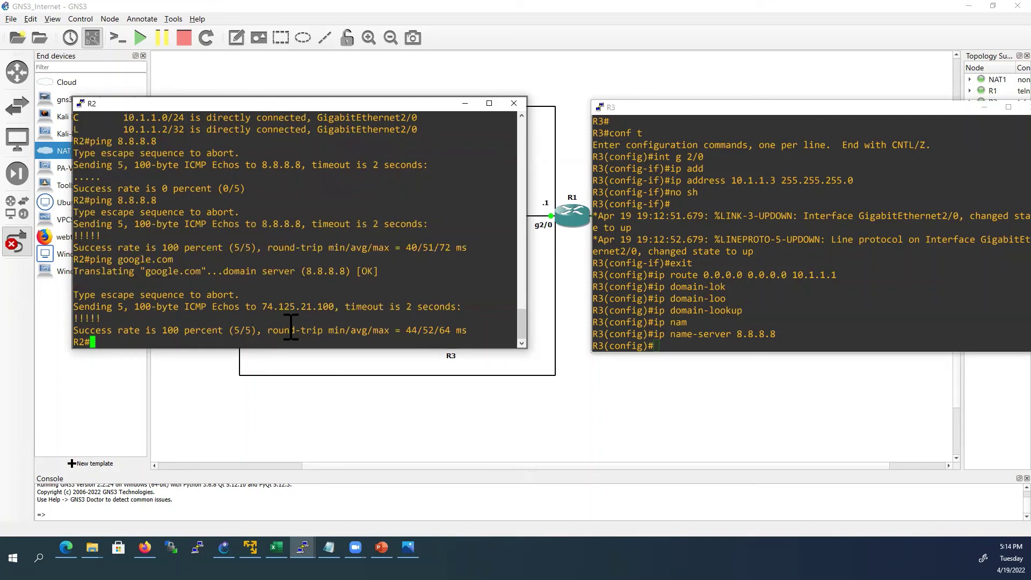
Step: On R3, exit configuration mode and ping 8.8.8.8 and cisco.com, both succeeding 5/5
{"action": "left_click", "coordinate": [669, 345]}
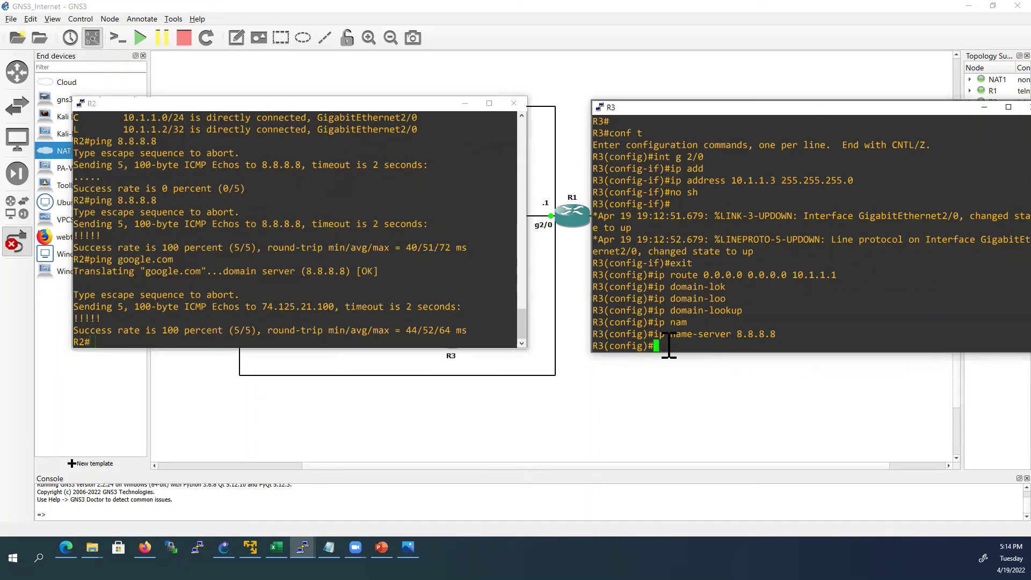
{"action": "type", "text": "exit"}
{"action": "key", "text": "Return"}
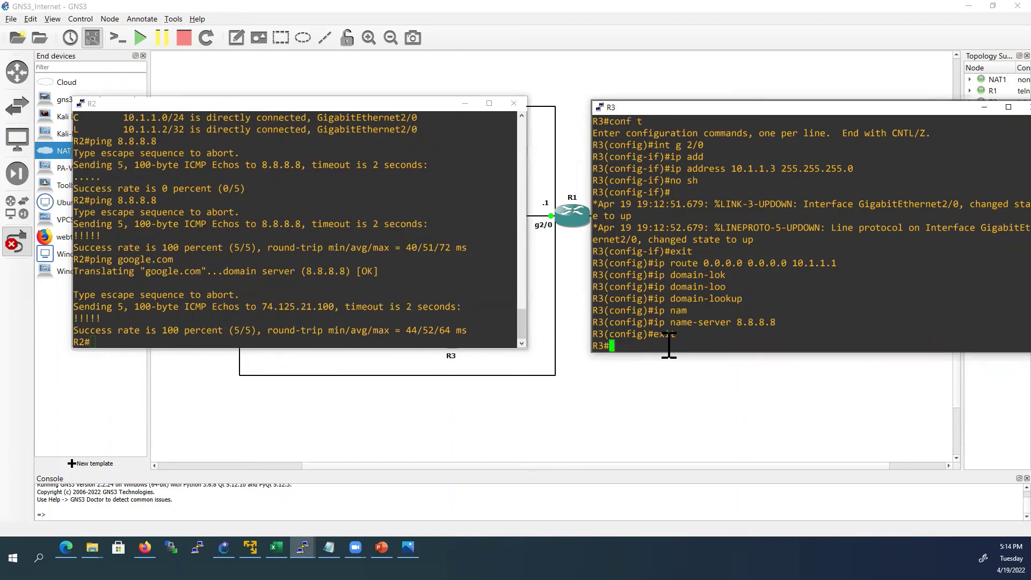
{"action": "type", "text": "ping "}
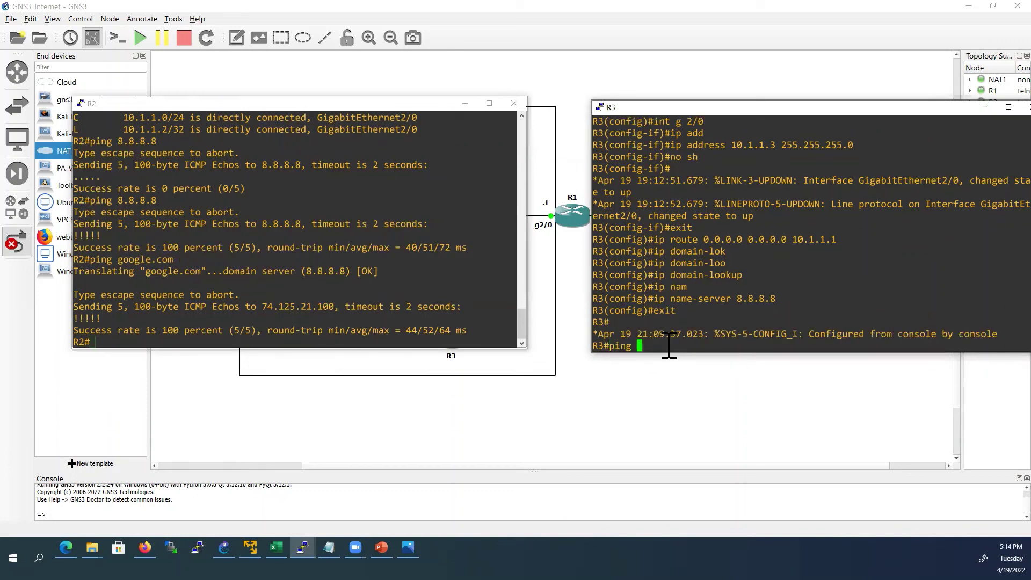
{"action": "type", "text": "8.8.8.8"}
{"action": "key", "text": "Return"}
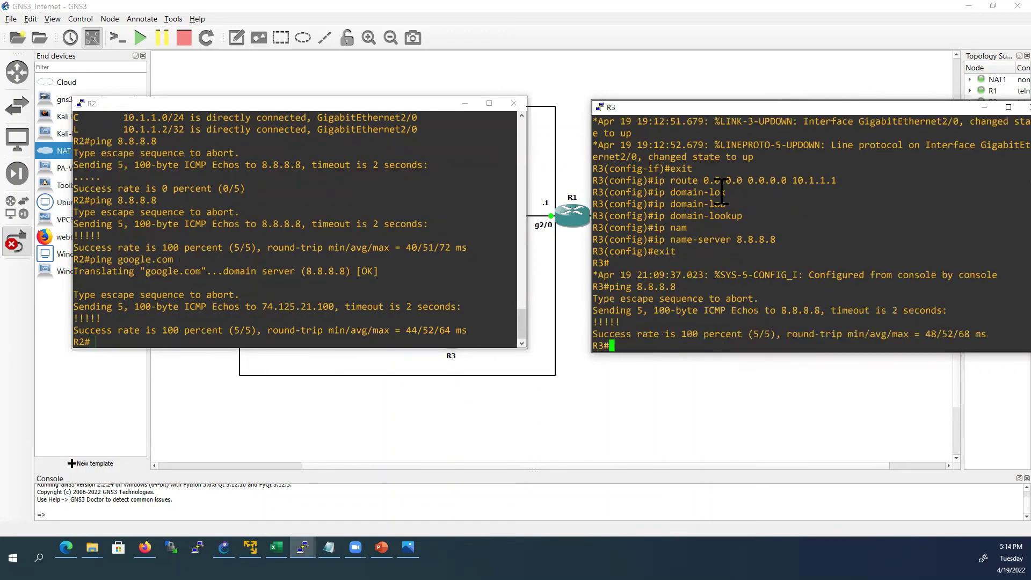
{"action": "type", "text": "ping cisco.com"}
{"action": "key", "text": "Return"}
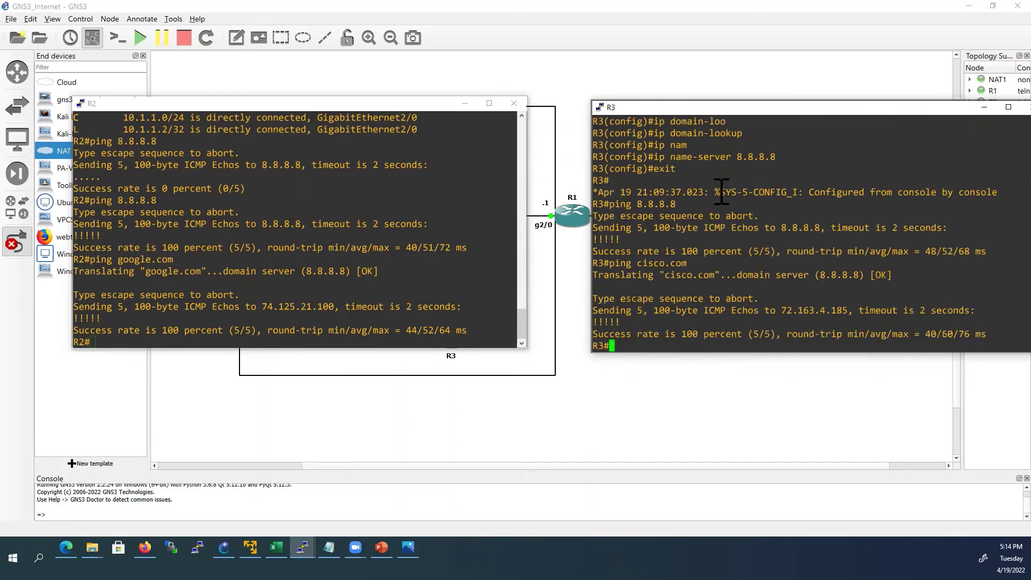